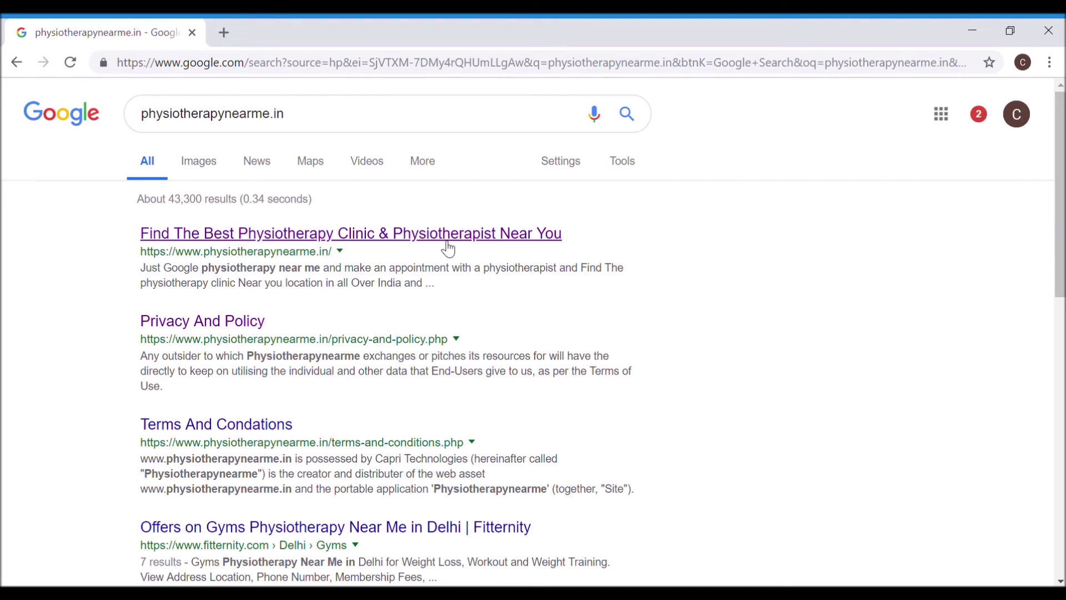
# Step: Open the search result 'Find The Best Physiotherapy Clinic & Physiotherapist Near You'
pyautogui.click(449, 249)
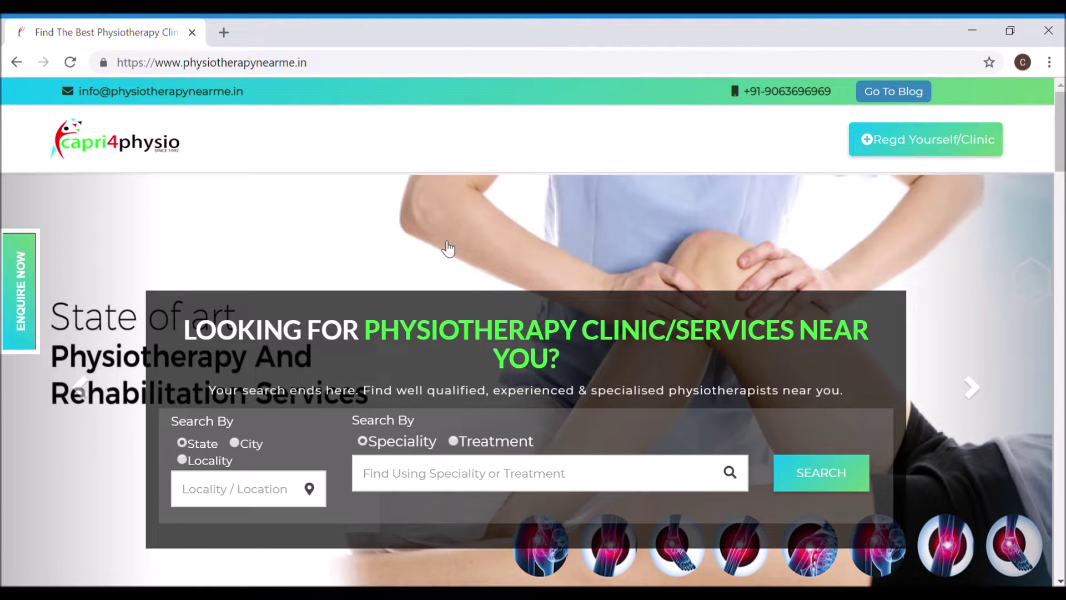
# Step: Switch the clinic search to Locality and Treatment, then run it to get the location-required warning
pyautogui.scroll(-4, 447, 249)
pyautogui.scroll(2, 450, 249)
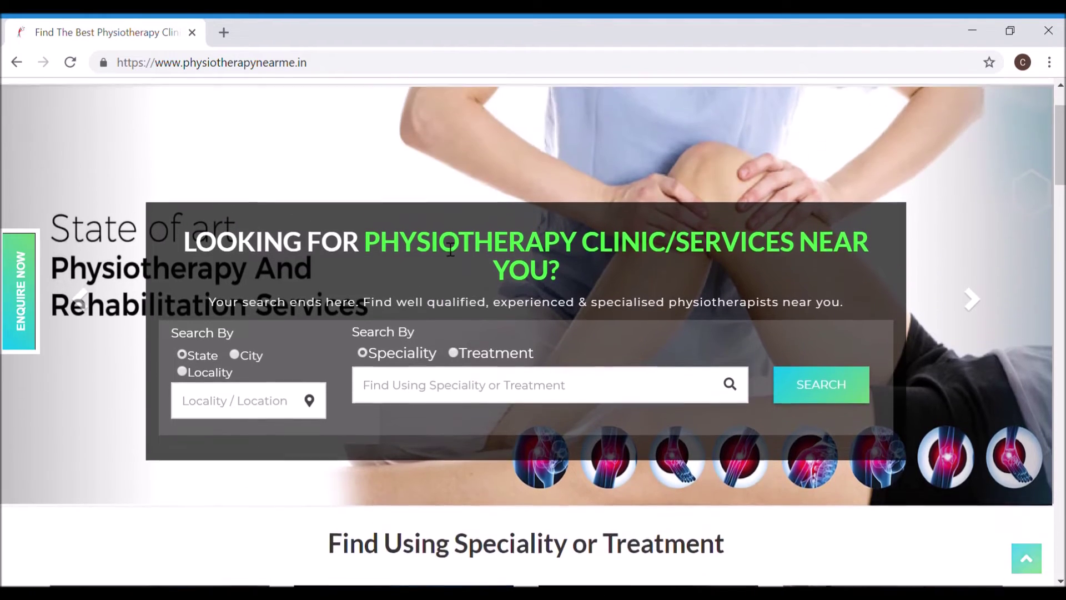
pyautogui.scroll(2, 450, 249)
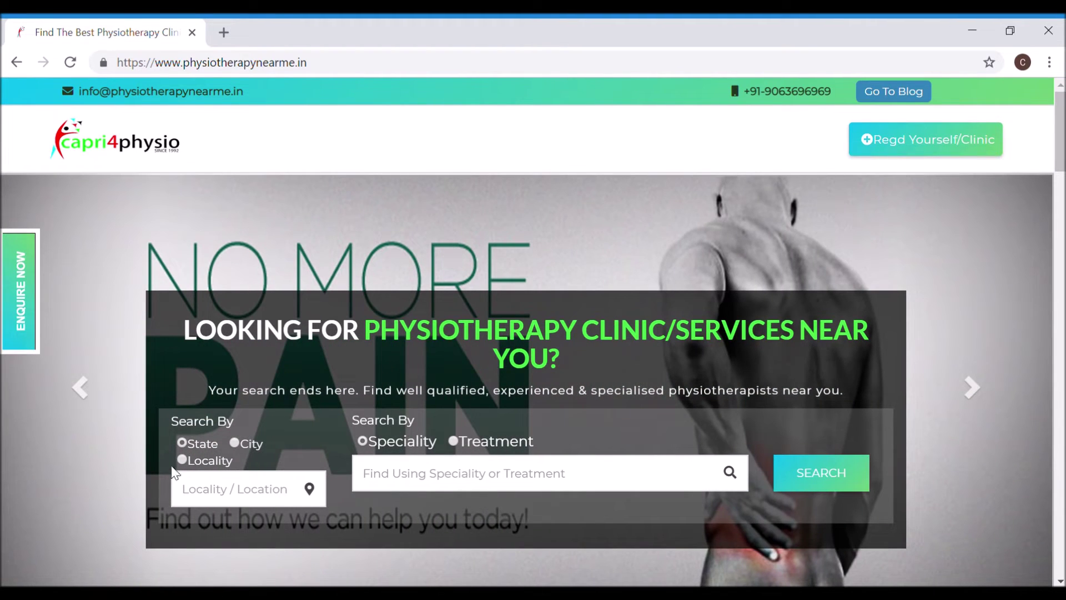
pyautogui.click(184, 442)
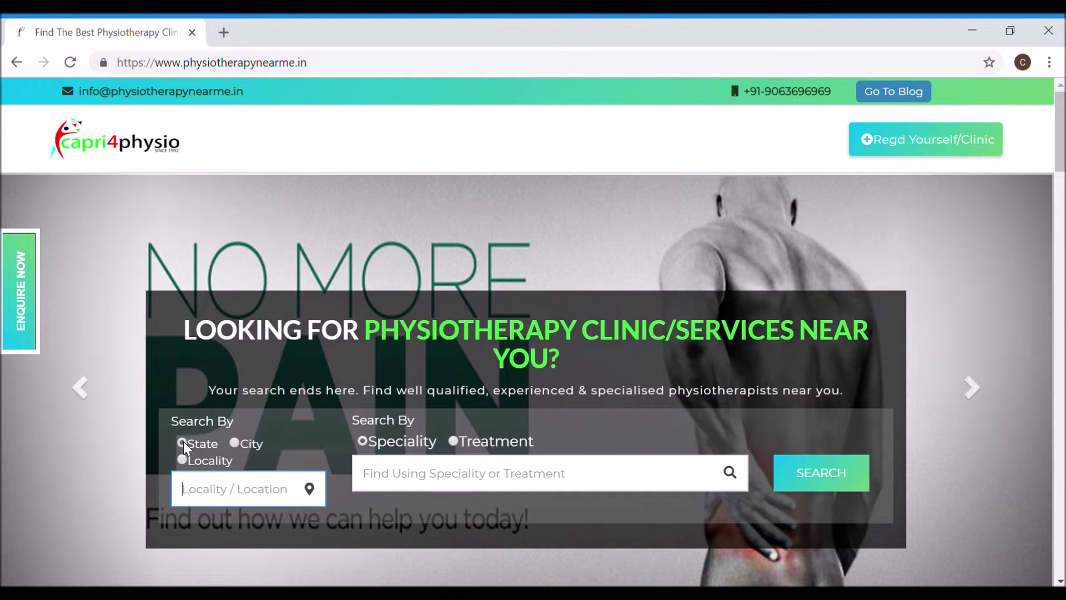
pyautogui.click(234, 443)
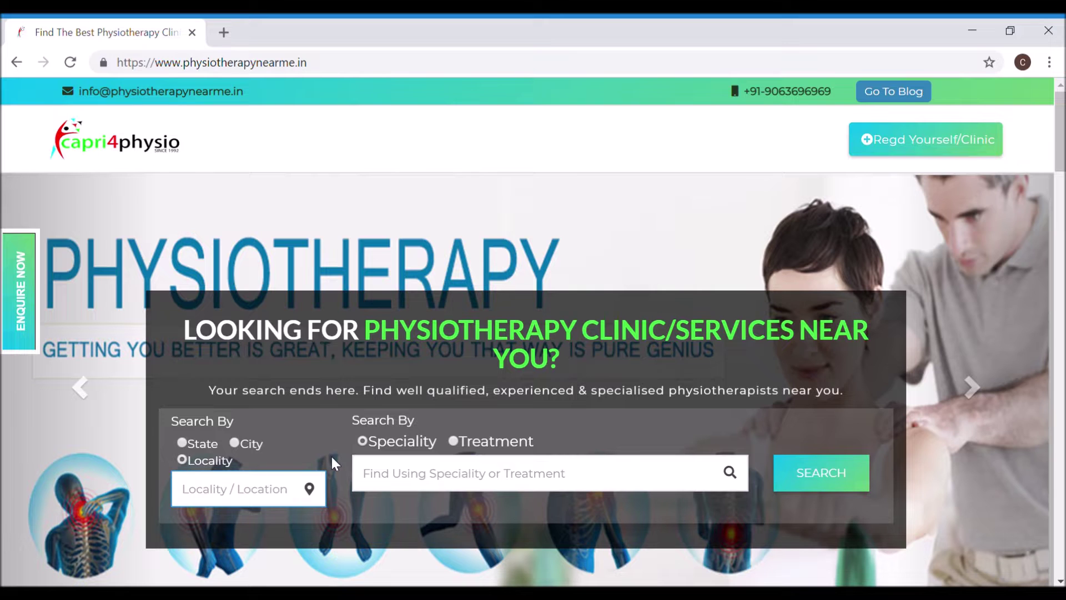
pyautogui.click(362, 441)
pyautogui.click(453, 442)
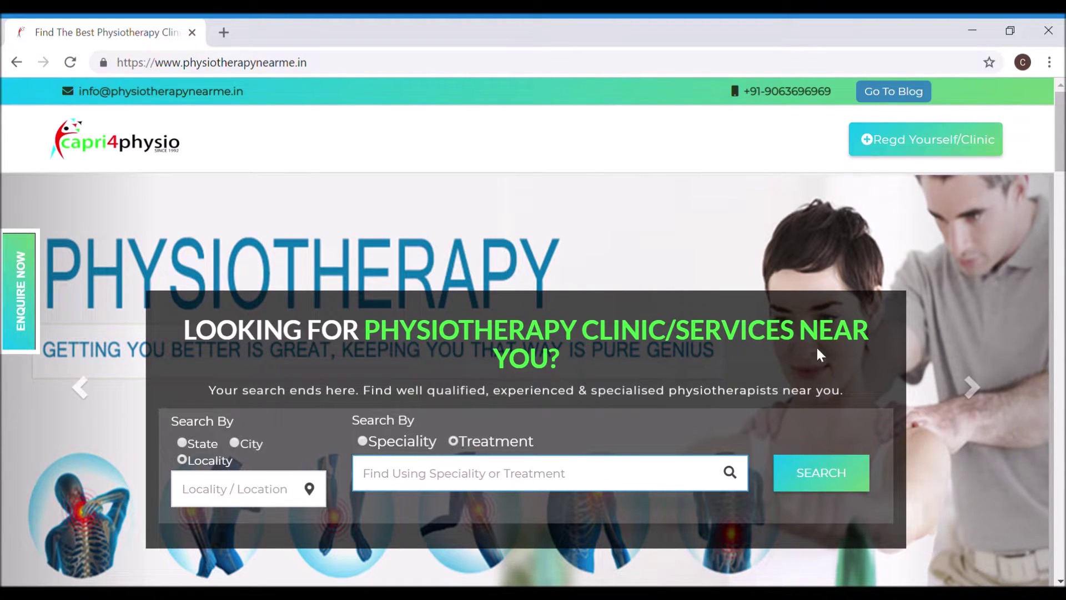
pyautogui.click(830, 487)
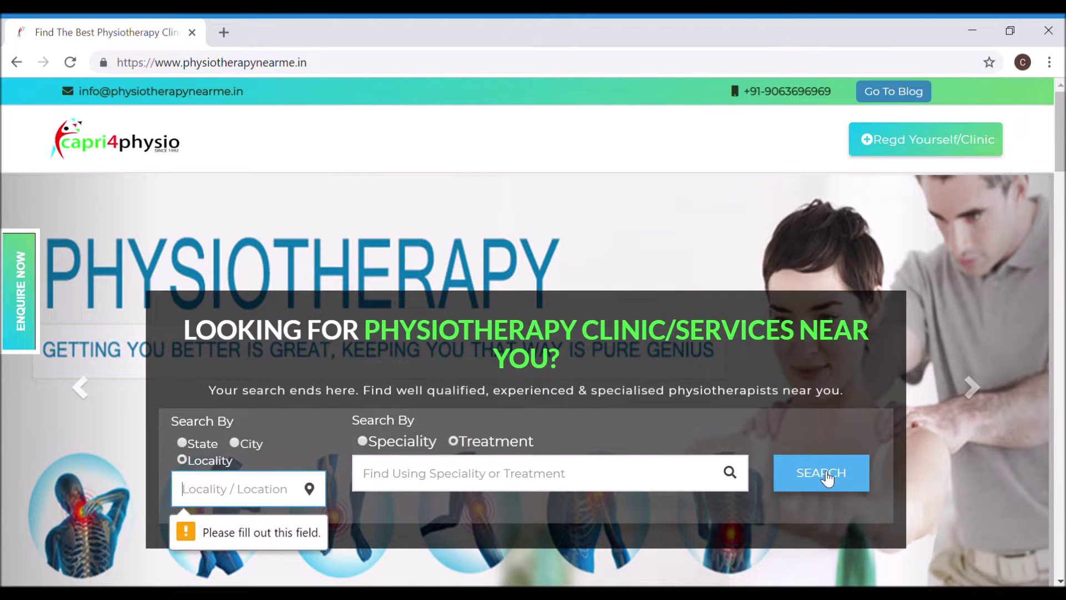
pyautogui.scroll(-6, 825, 477)
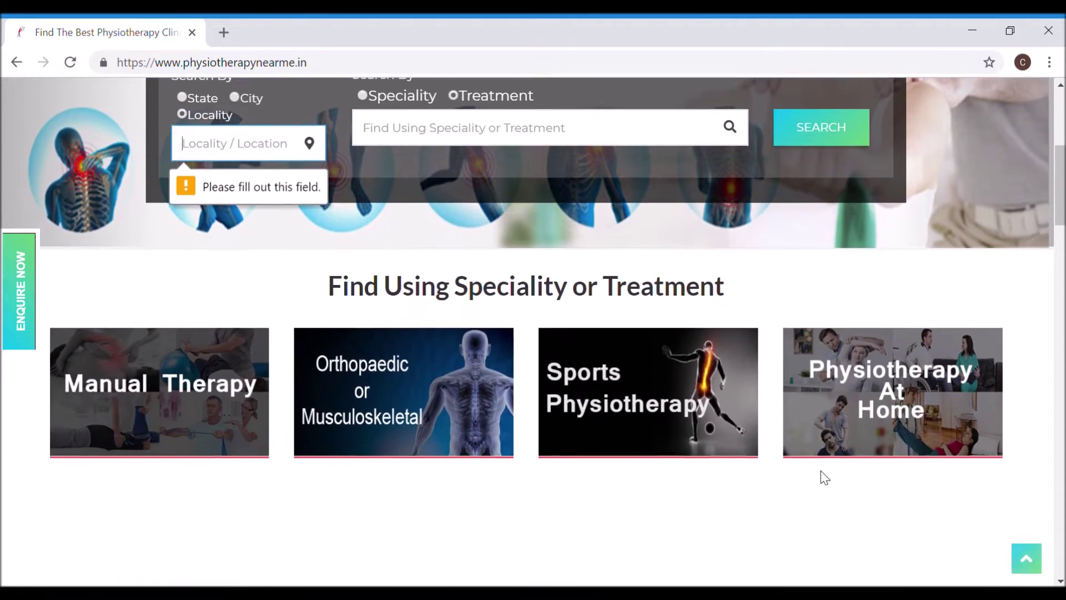
pyautogui.scroll(-4, 822, 471)
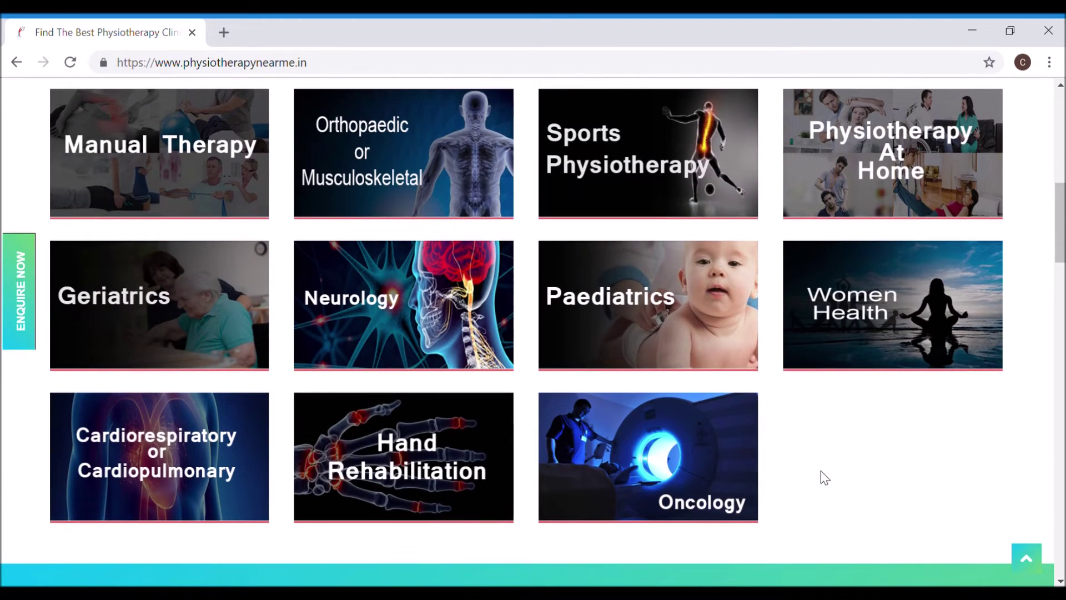
pyautogui.scroll(-4, 820, 471)
pyautogui.scroll(-4, 824, 476)
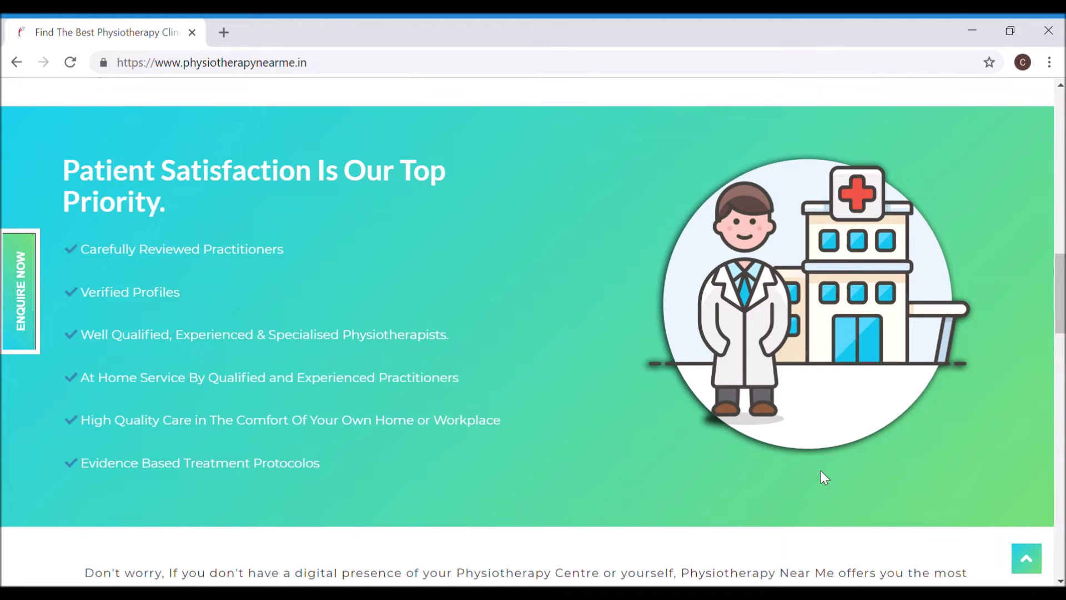
pyautogui.scroll(-10, 821, 471)
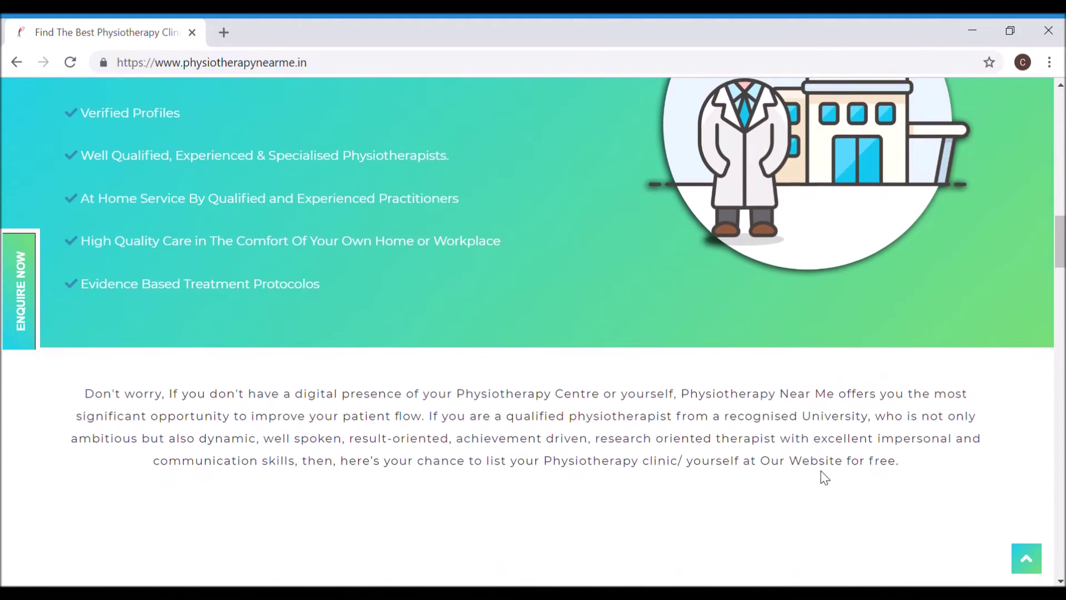
pyautogui.scroll(-2, 828, 477)
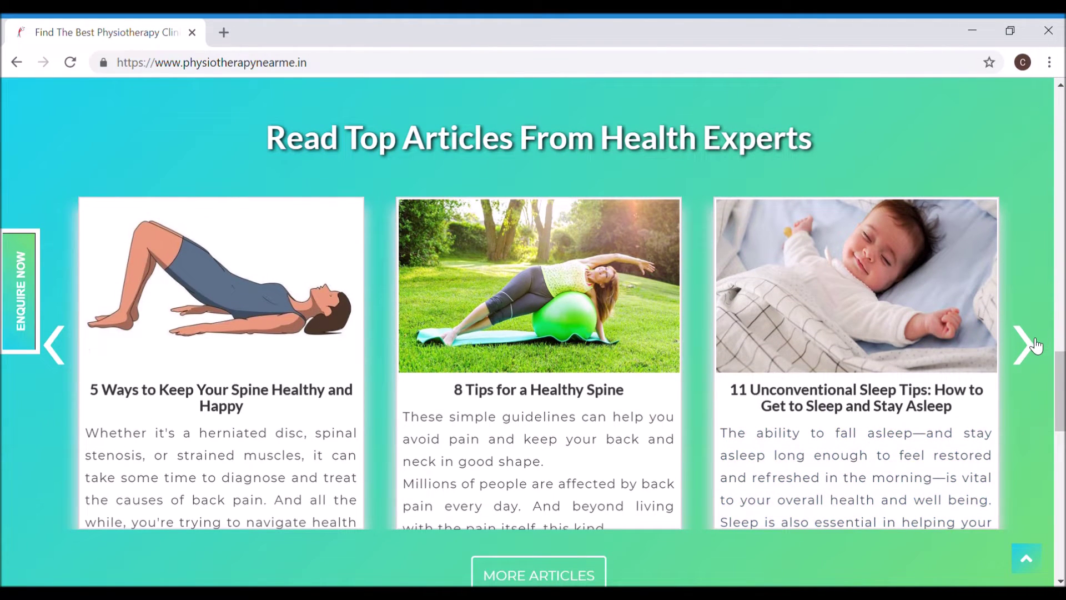
pyautogui.click(1034, 345)
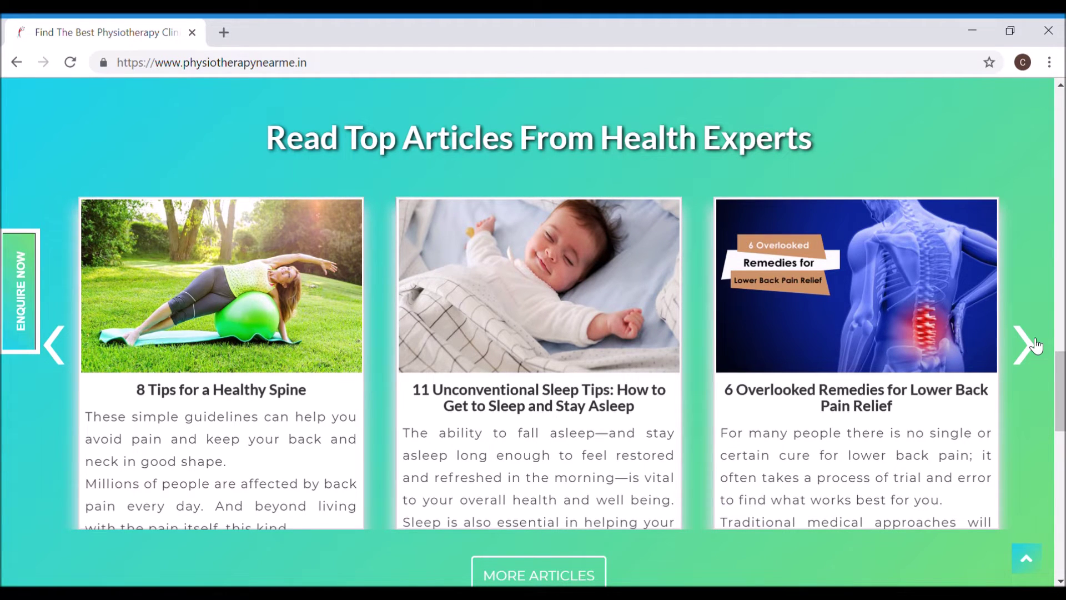
pyautogui.click(1036, 346)
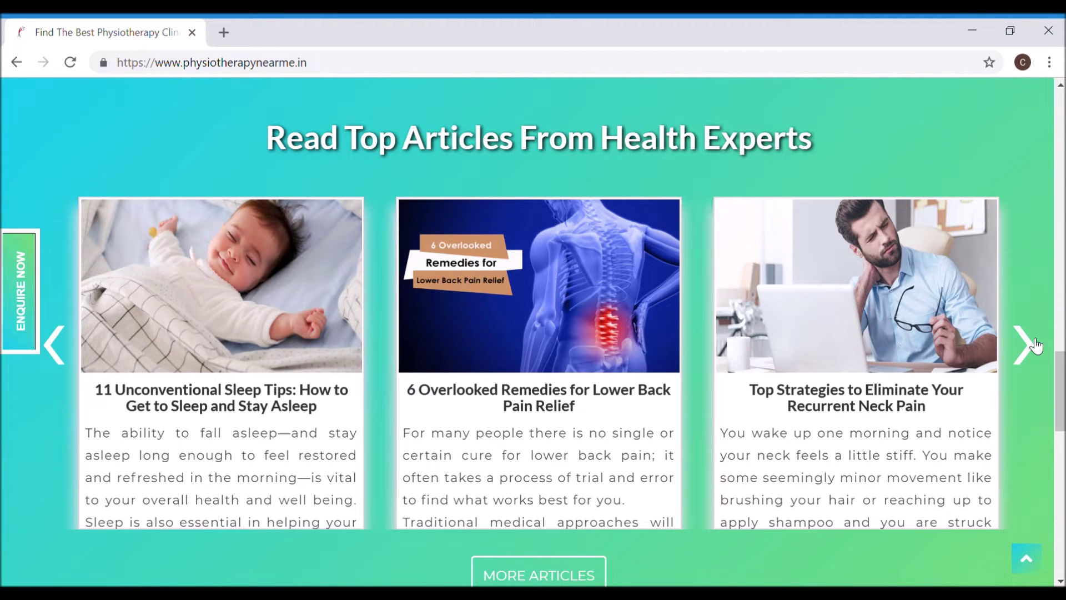
pyautogui.click(1036, 346)
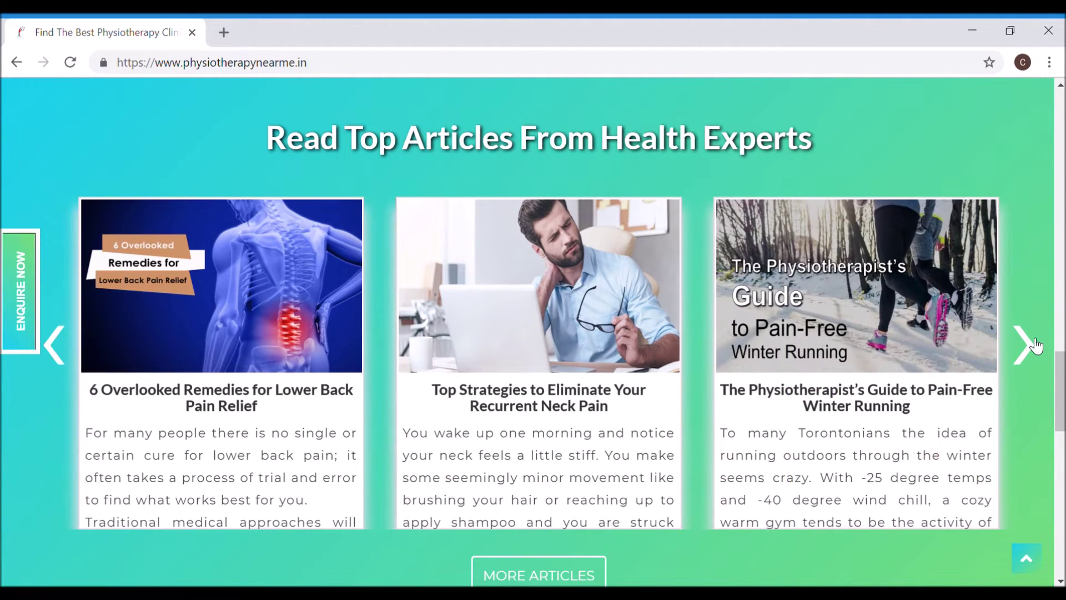
pyautogui.scroll(15, 1036, 346)
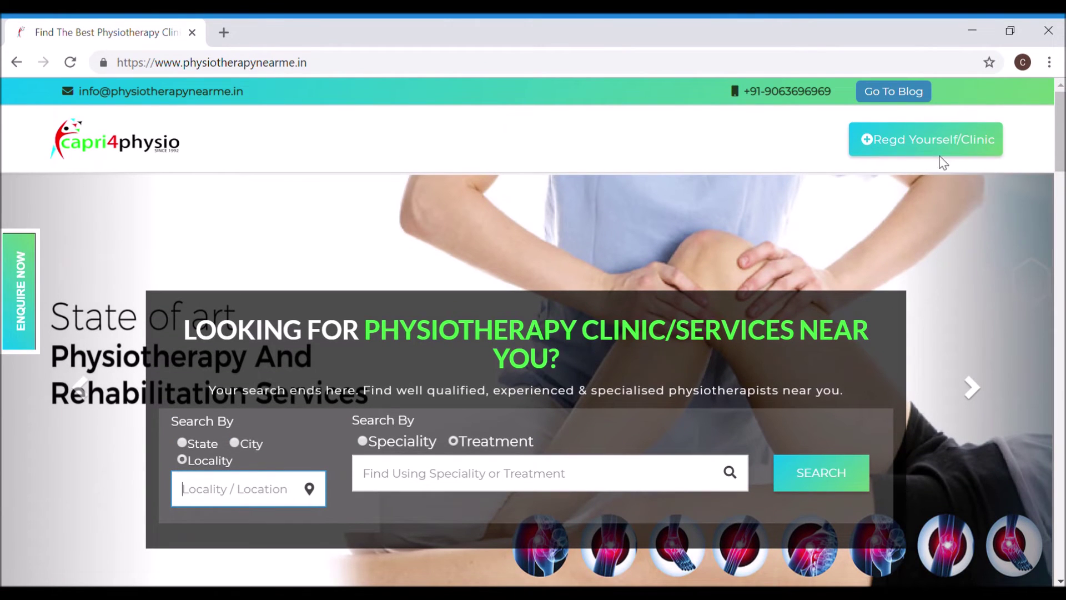
# Step: Open 'Regd Yourself/Clinic' and review the Council Registration and IAP certificate requirements
pyautogui.click(931, 151)
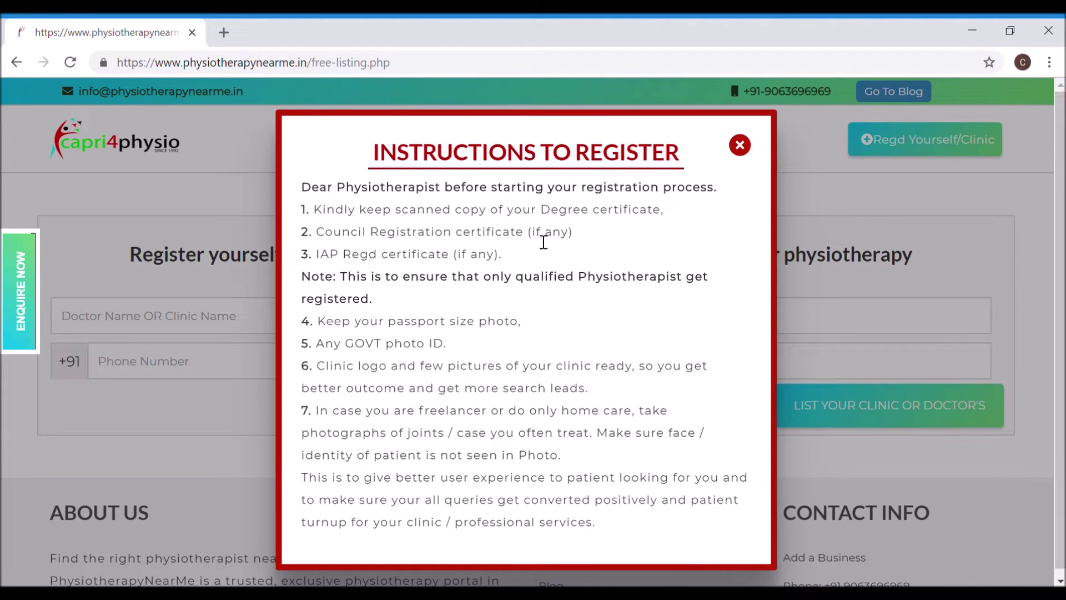
pyautogui.moveTo(525, 239); pyautogui.dragTo(325, 240)
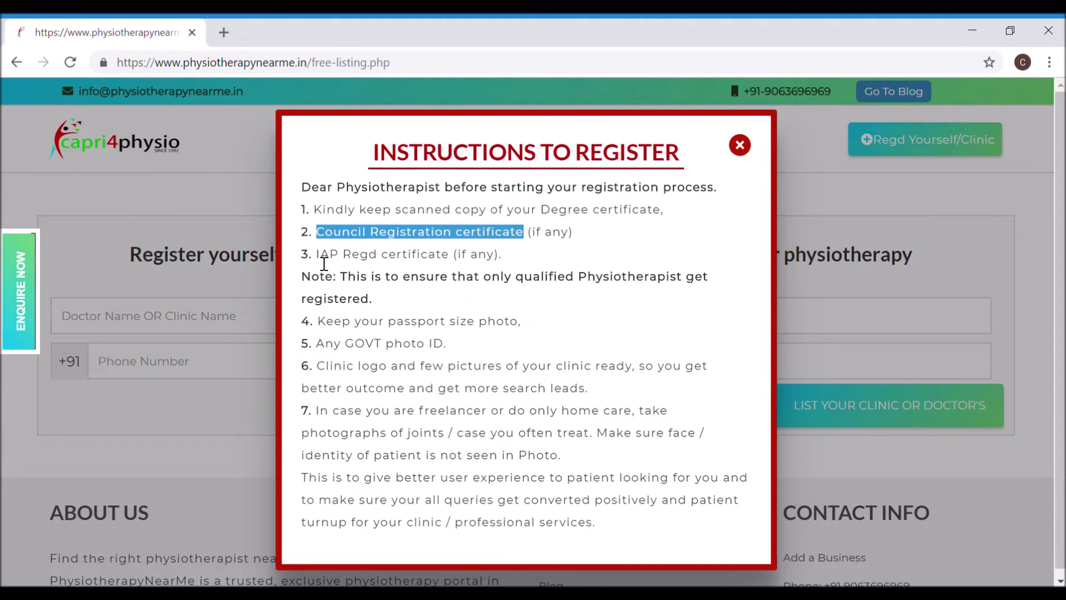
pyautogui.moveTo(318, 256); pyautogui.dragTo(455, 268)
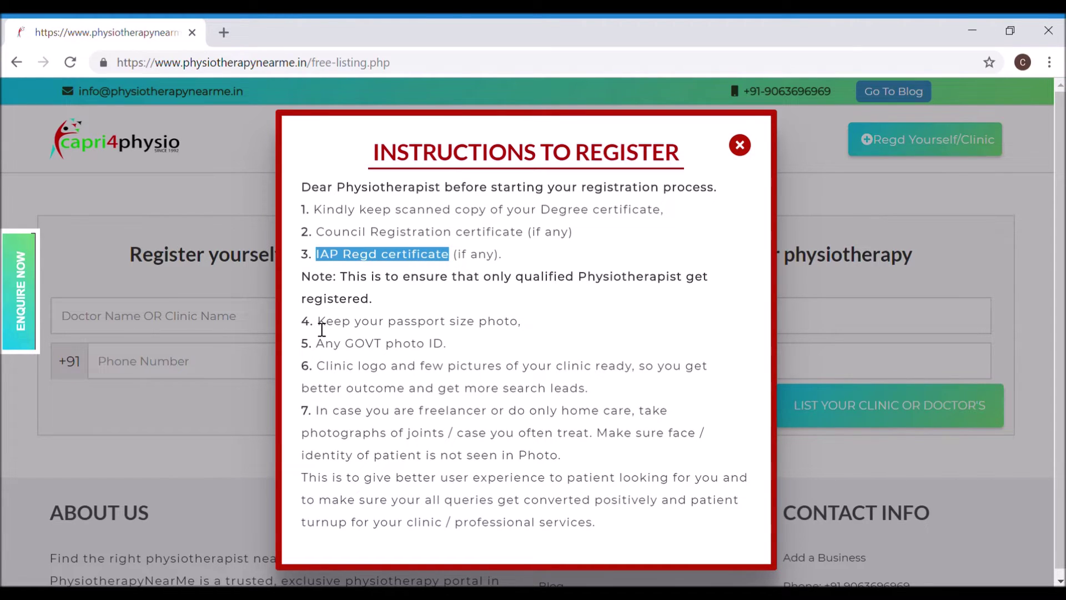
pyautogui.click(393, 302)
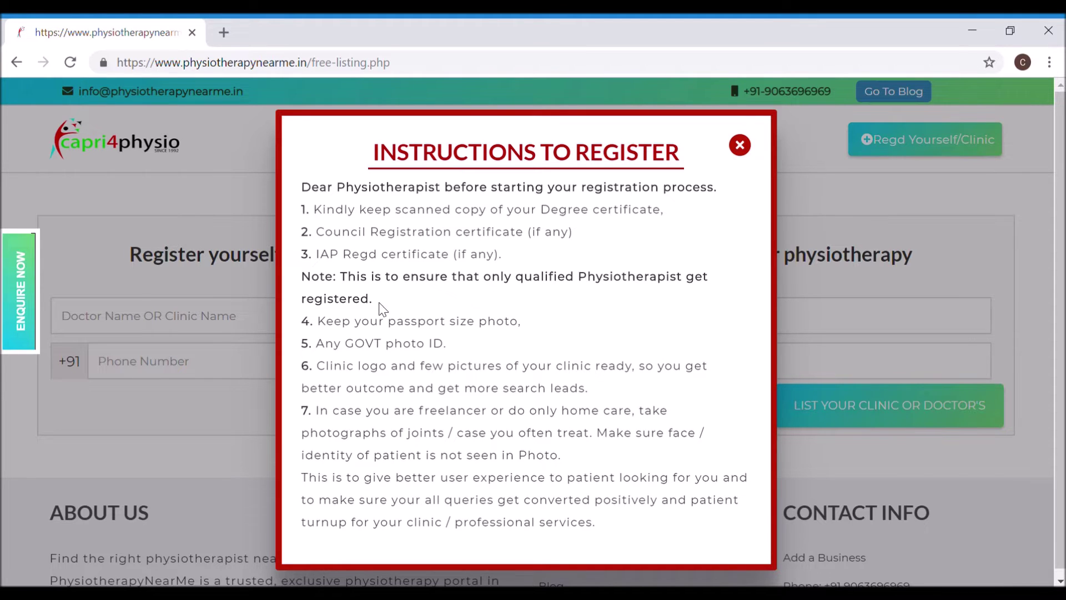
# Step: Review the passport-size photo and government photo ID requirements
pyautogui.moveTo(327, 332); pyautogui.dragTo(530, 329)
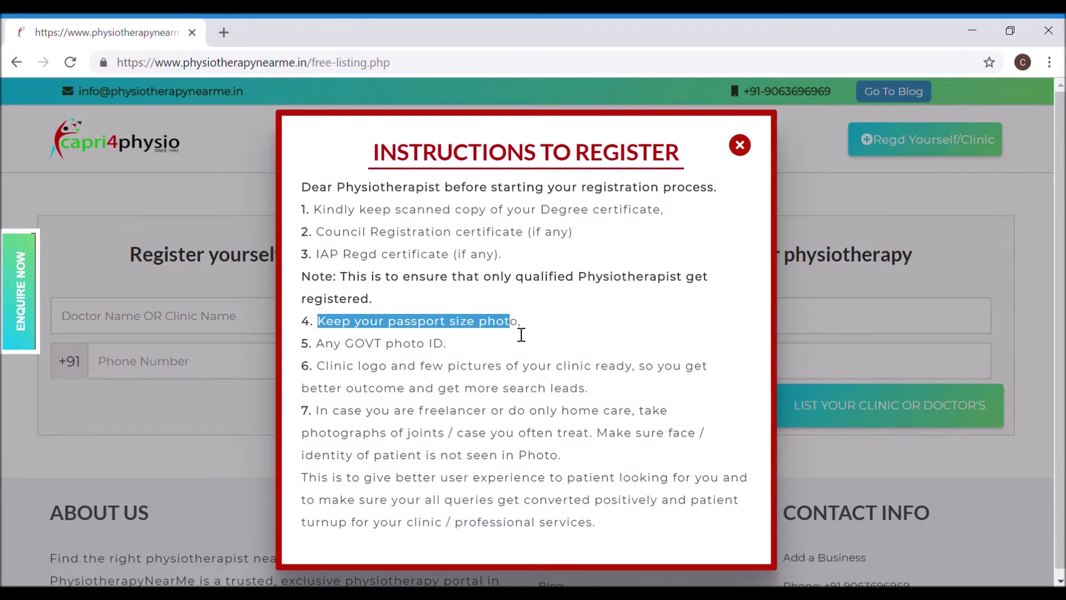
pyautogui.click(327, 348)
pyautogui.moveTo(327, 348); pyautogui.dragTo(449, 350)
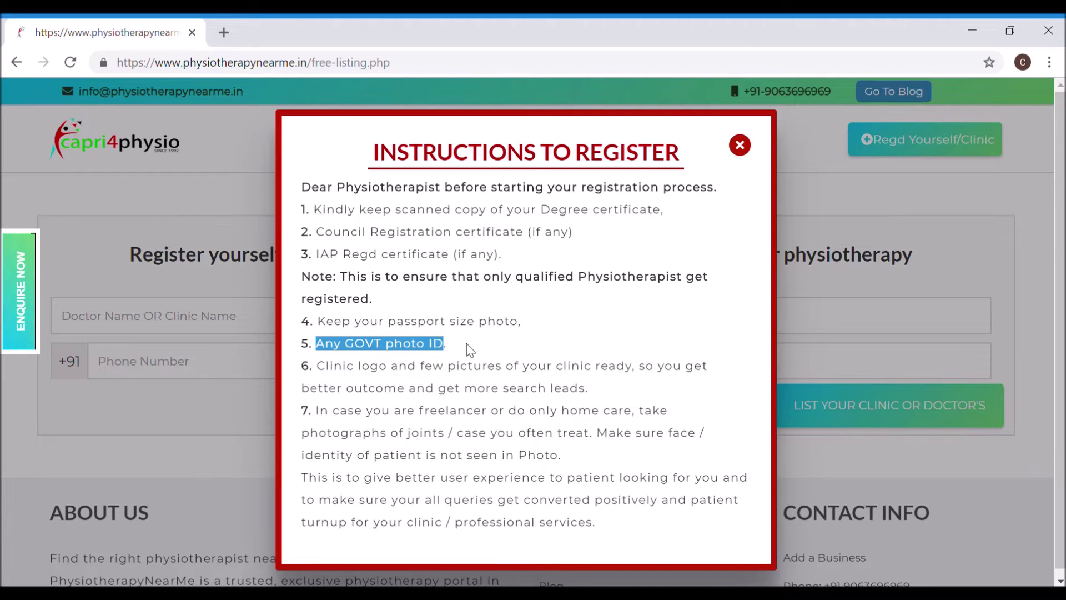
pyautogui.click(467, 344)
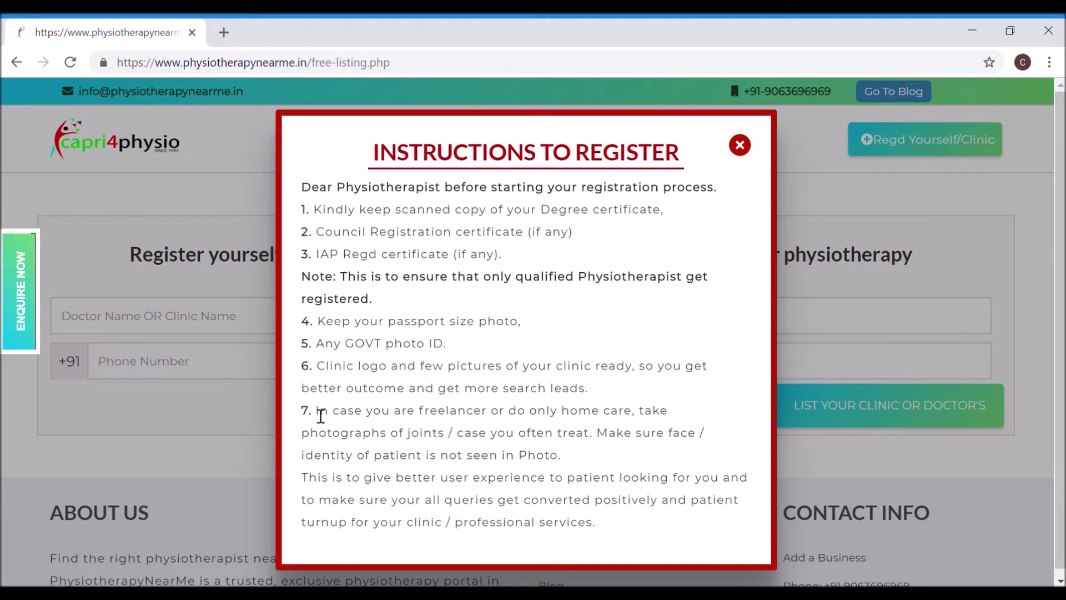
# Step: Read item 7's home-care photo guidance and close the Instructions to Register popup
pyautogui.moveTo(321, 415); pyautogui.dragTo(692, 450)
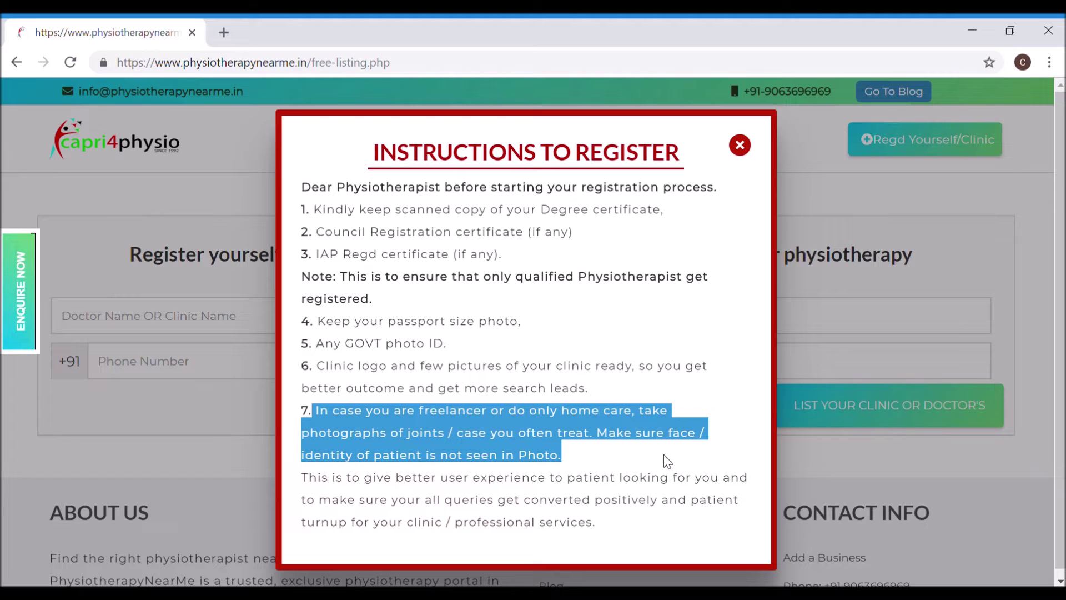
pyautogui.click(664, 455)
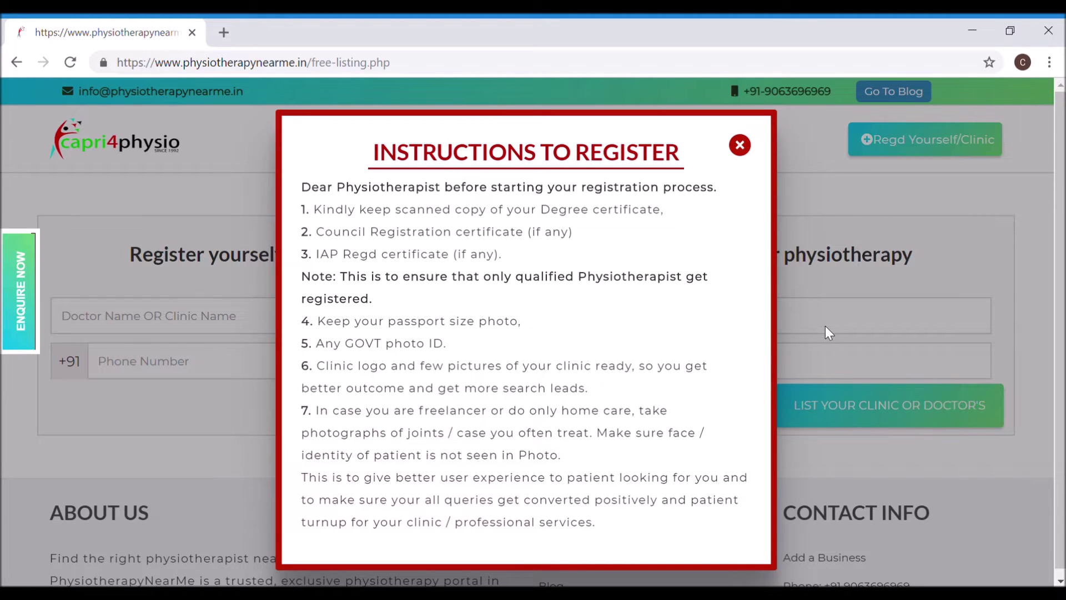
pyautogui.click(740, 145)
# Step: Enter 'CLINIC NAME', a sample e-mail and a mobile number, and submit the listing request
pyautogui.click(272, 326)
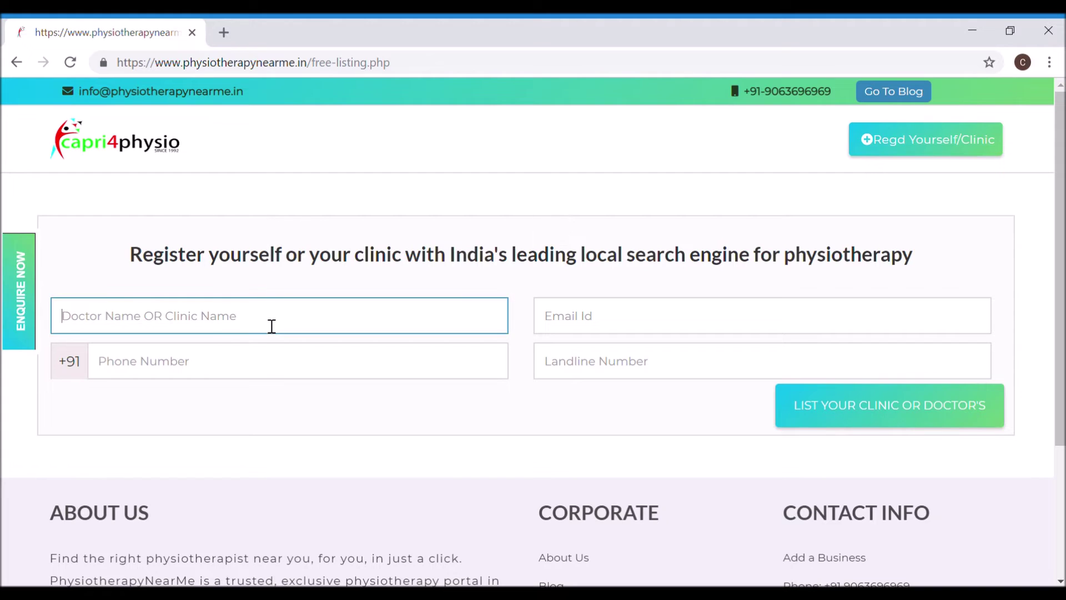
pyautogui.write('CLINIC NAME')
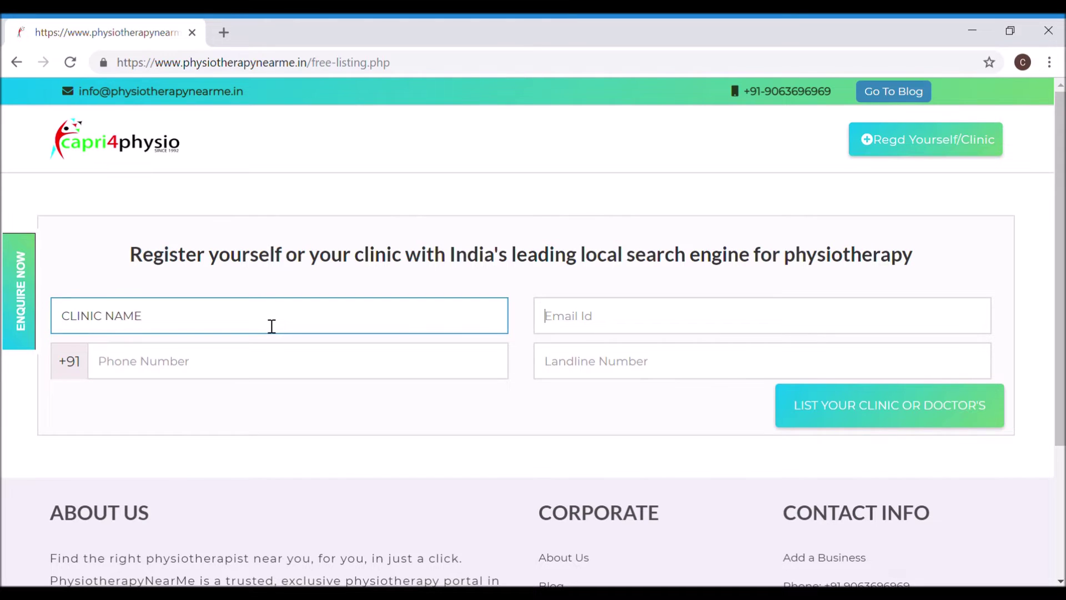
pyautogui.write('EMAIL@EMAIL.COM')
pyautogui.press('Tab')
pyautogui.write('7777777777')
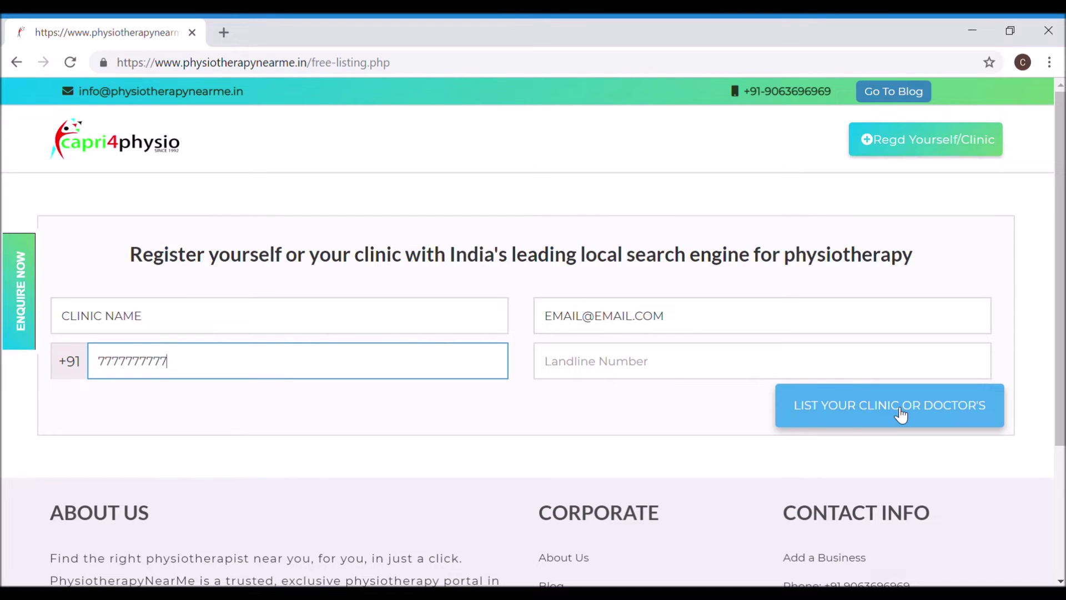
pyautogui.click(901, 413)
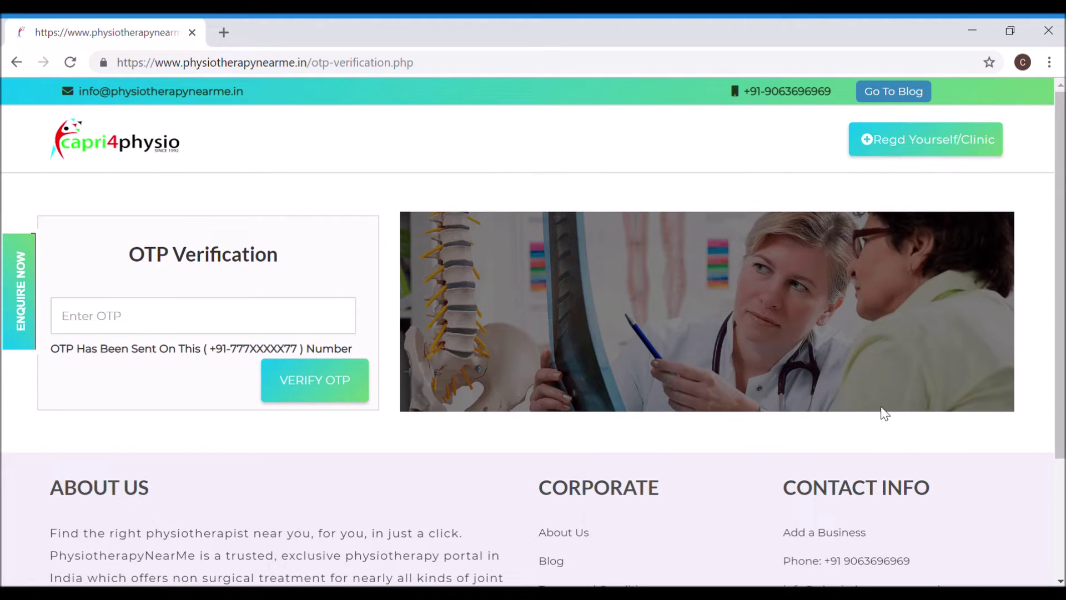
# Step: Enter the received one-time code, verify it, and acknowledge the 'OTP Verified' alert
pyautogui.click(318, 327)
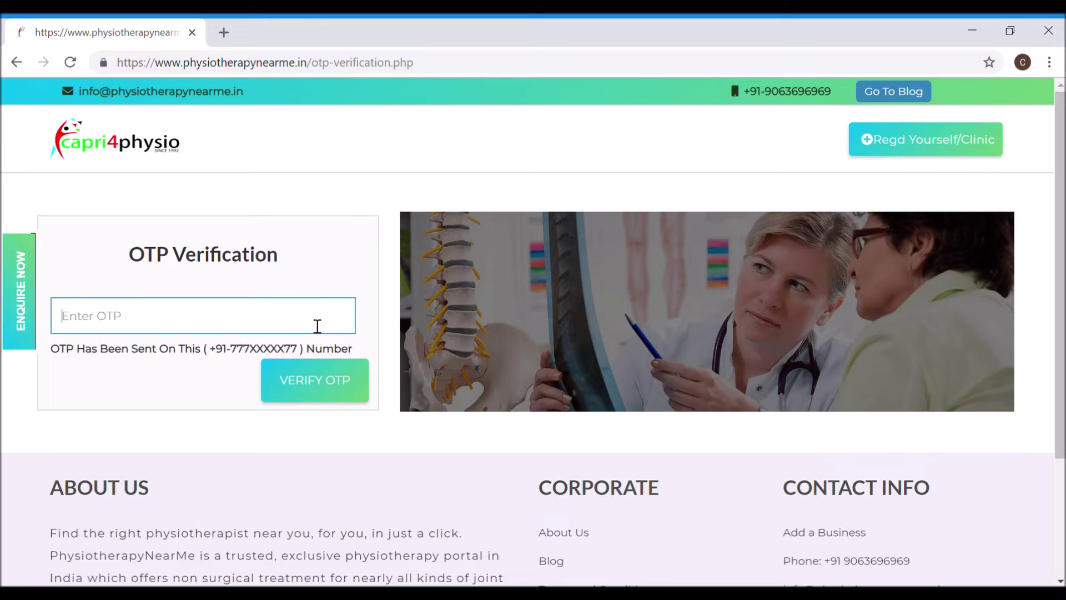
pyautogui.click(330, 395)
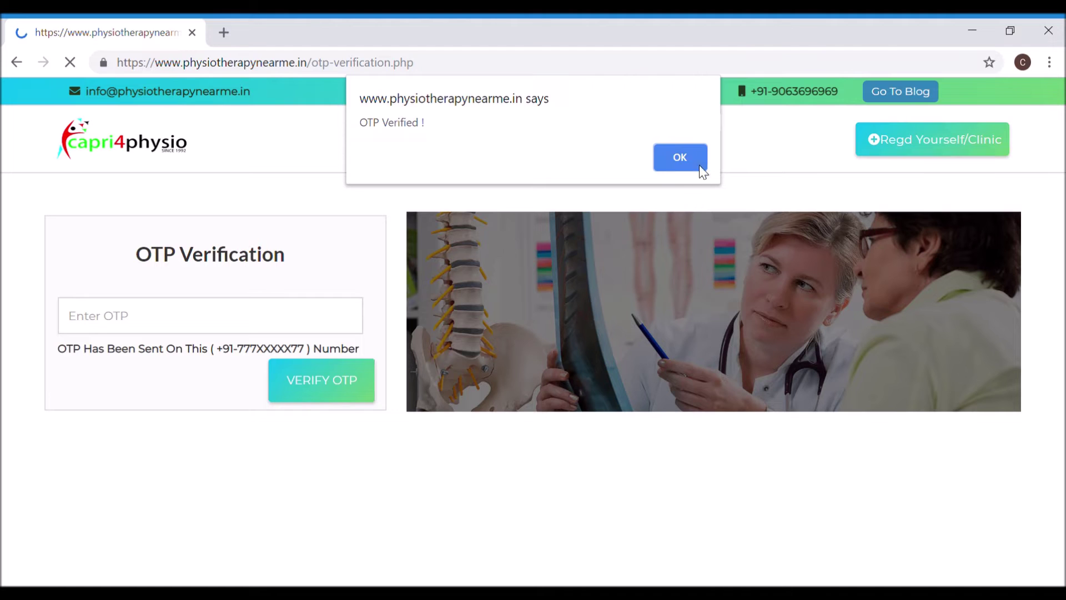
pyautogui.click(699, 157)
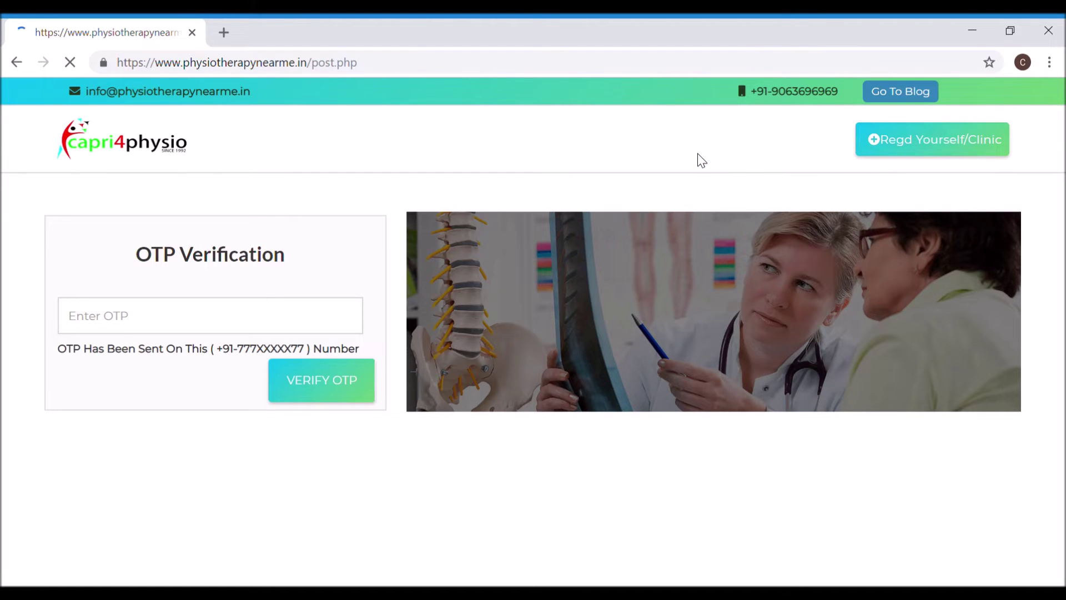
# Step: Fill the physical address with 'YOUR COMPLETE WORK ADDRESS' and a second line 'AREA YOU SEE'
pyautogui.click(316, 541)
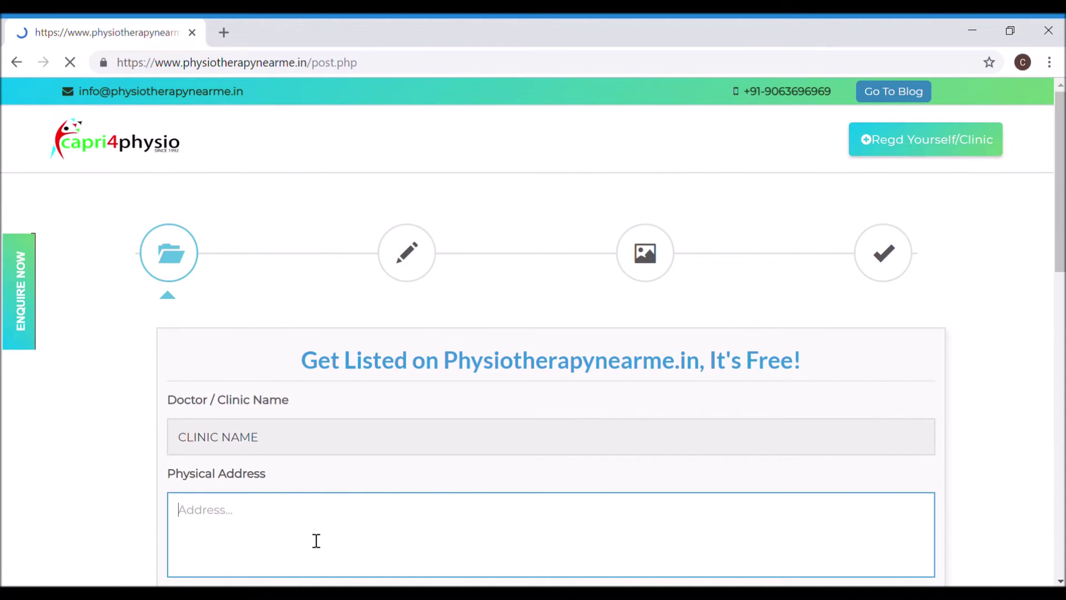
pyautogui.write('YOUR COM')
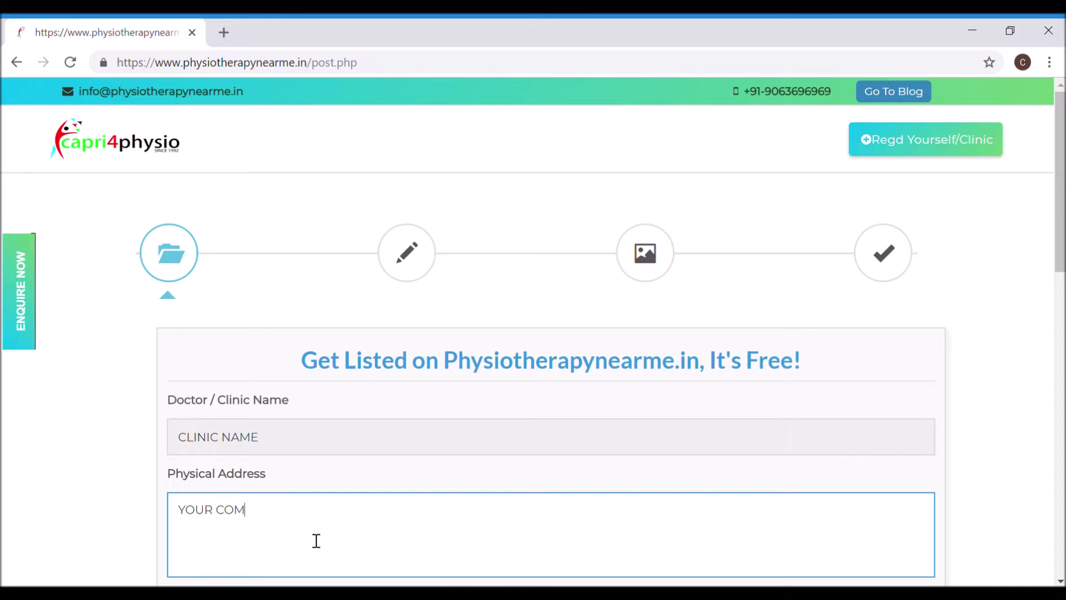
pyautogui.write('PLETE WORK ADDRESS')
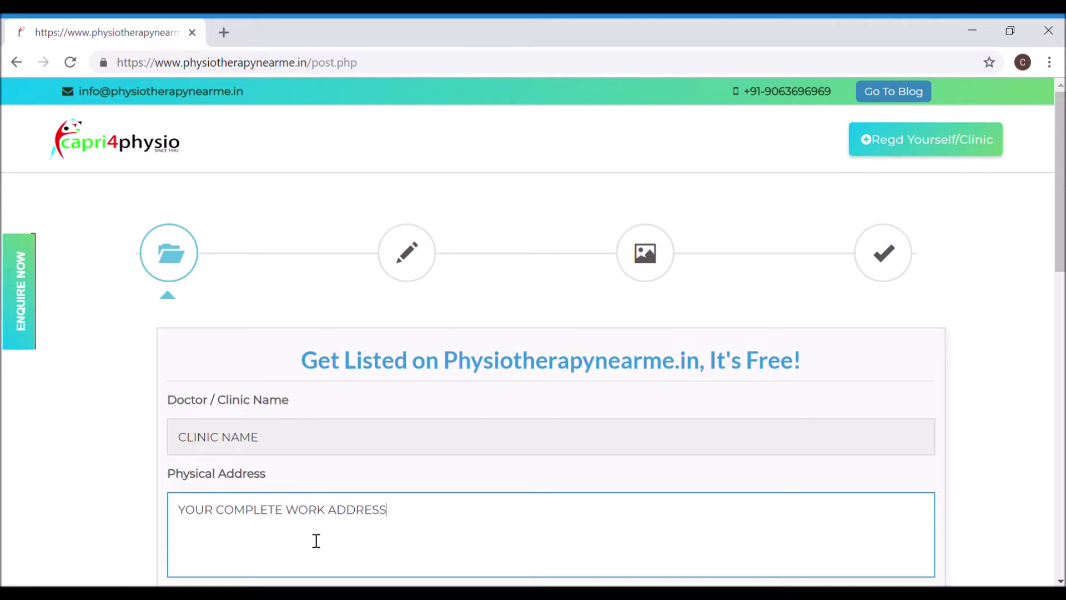
pyautogui.scroll(-4, 317, 541)
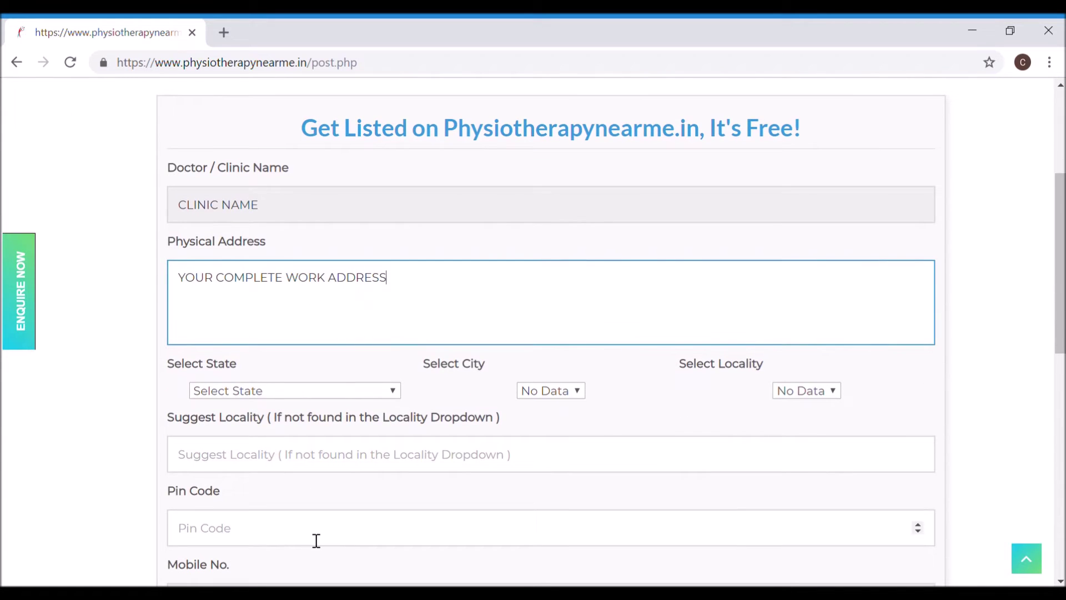
pyautogui.press('Return')
pyautogui.write('AREA YOU SEE')
# Step: Choose ASSAM, KAMRUP and Guwahati as state, city and locality
pyautogui.click(358, 393)
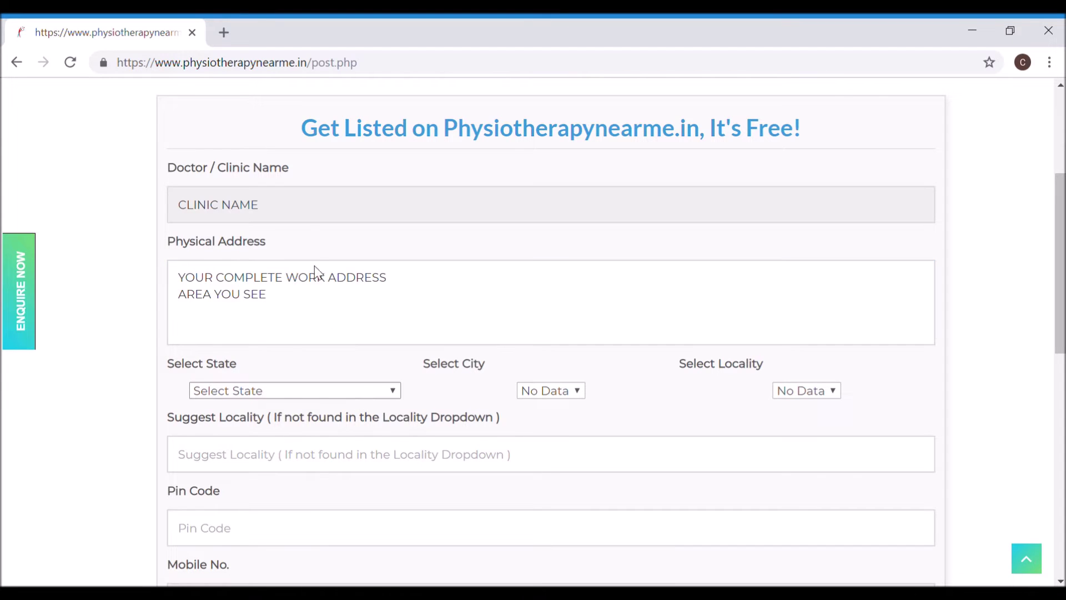
pyautogui.click(318, 130)
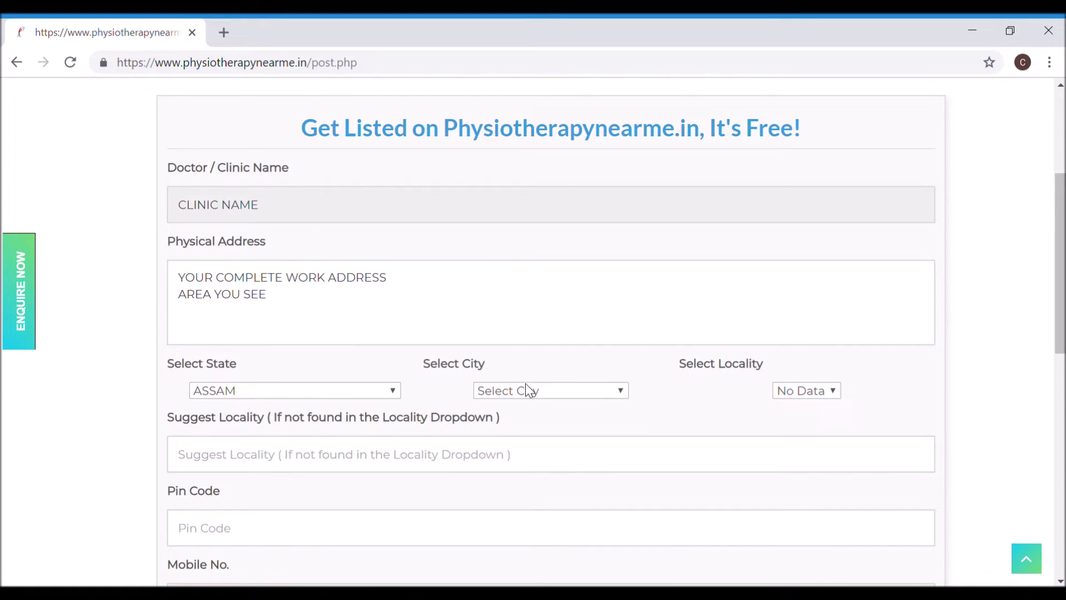
pyautogui.click(527, 393)
pyautogui.click(535, 345)
pyautogui.click(800, 398)
pyautogui.click(797, 444)
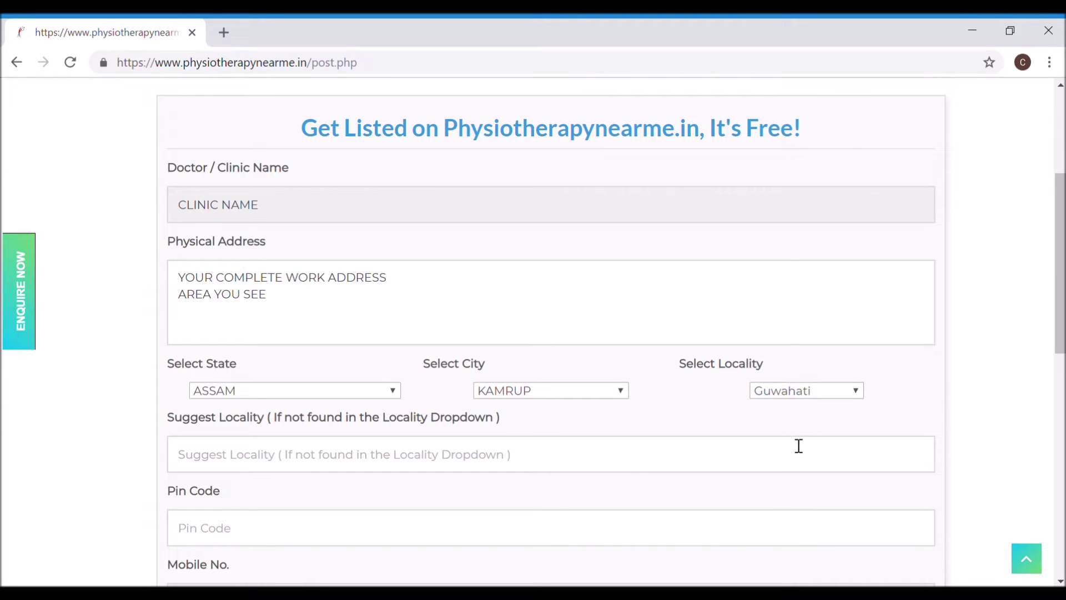
# Step: Suggest locality 'ADVICE YOUR LOCALITY', add a pin code and an alternative number, then validate
pyautogui.click(610, 454)
pyautogui.write('AD')
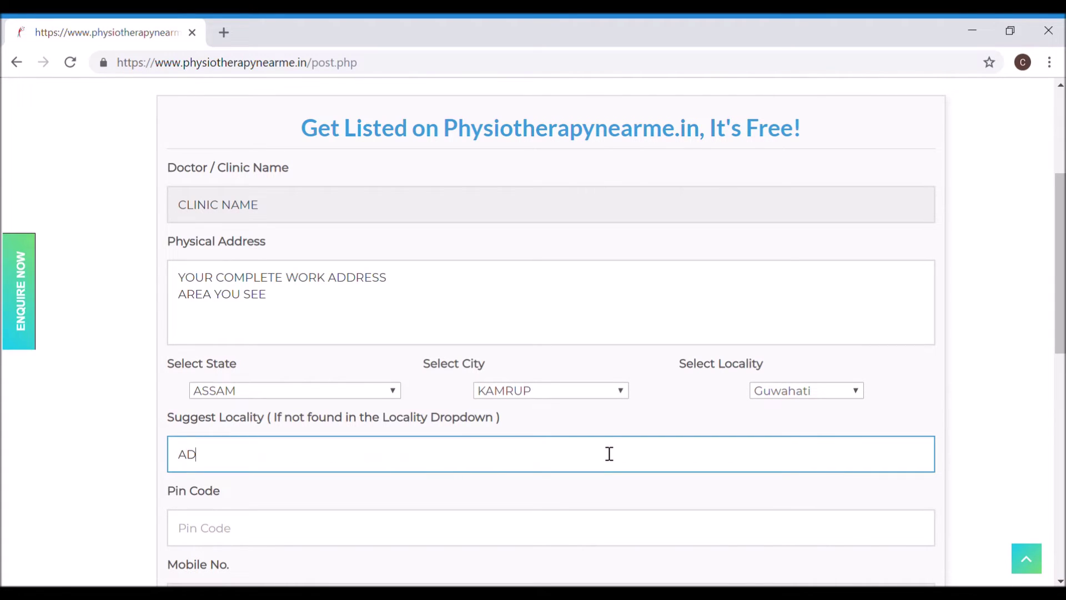
pyautogui.write('VICE YOUR LOCALITY')
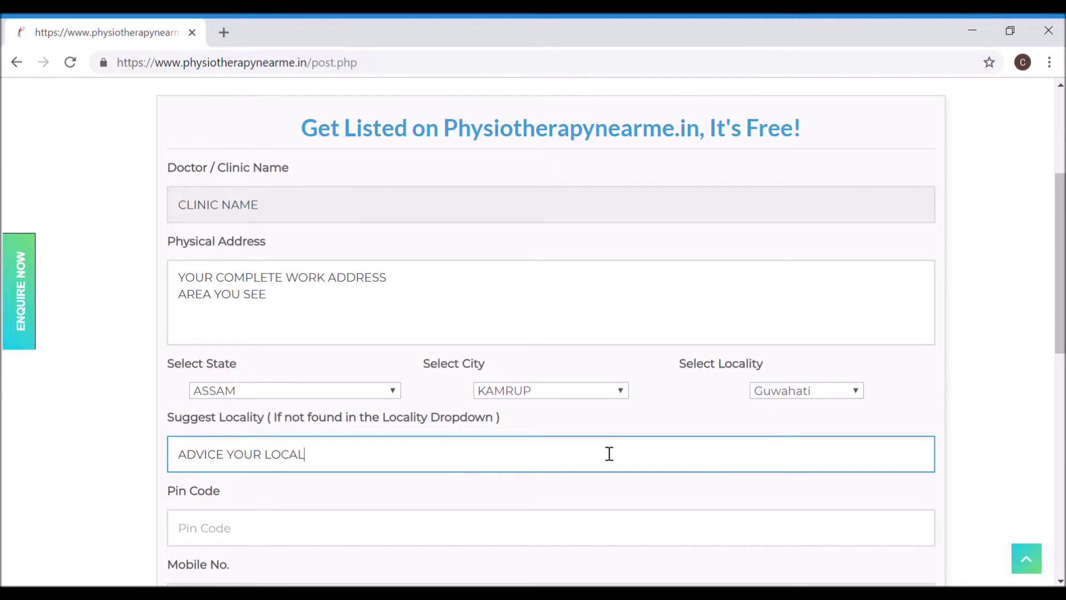
pyautogui.press('Tab')
pyautogui.write('110032')
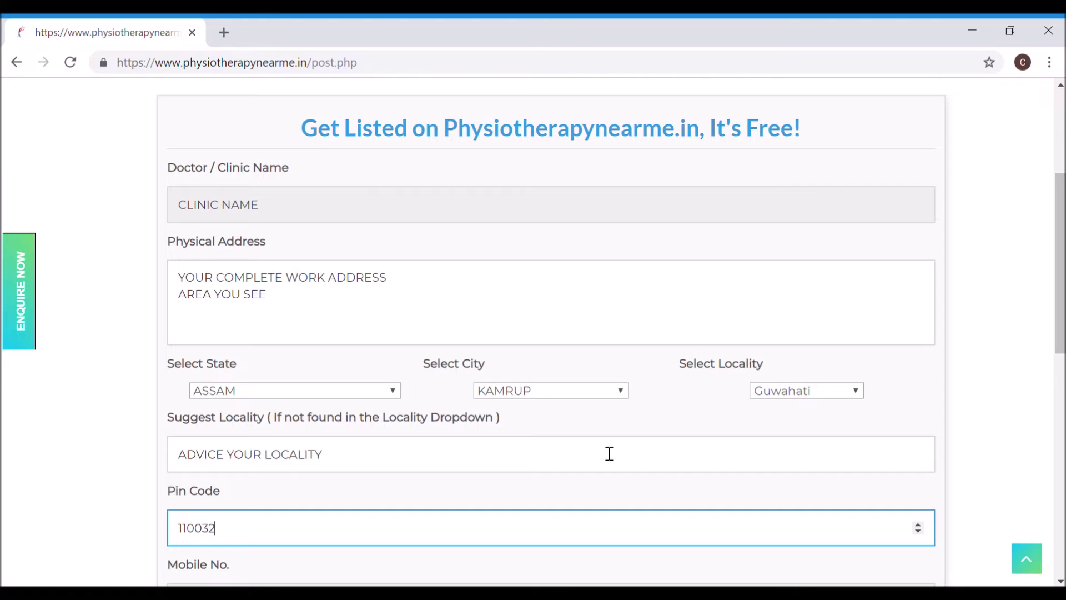
pyautogui.scroll(-5, 609, 454)
pyautogui.click(559, 408)
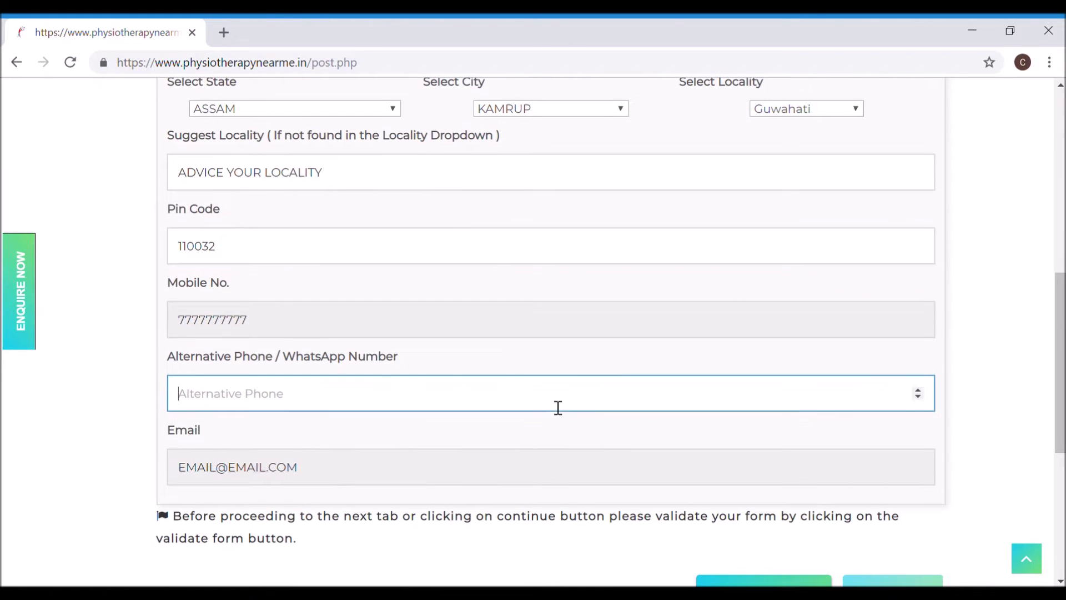
pyautogui.write('6666666666')
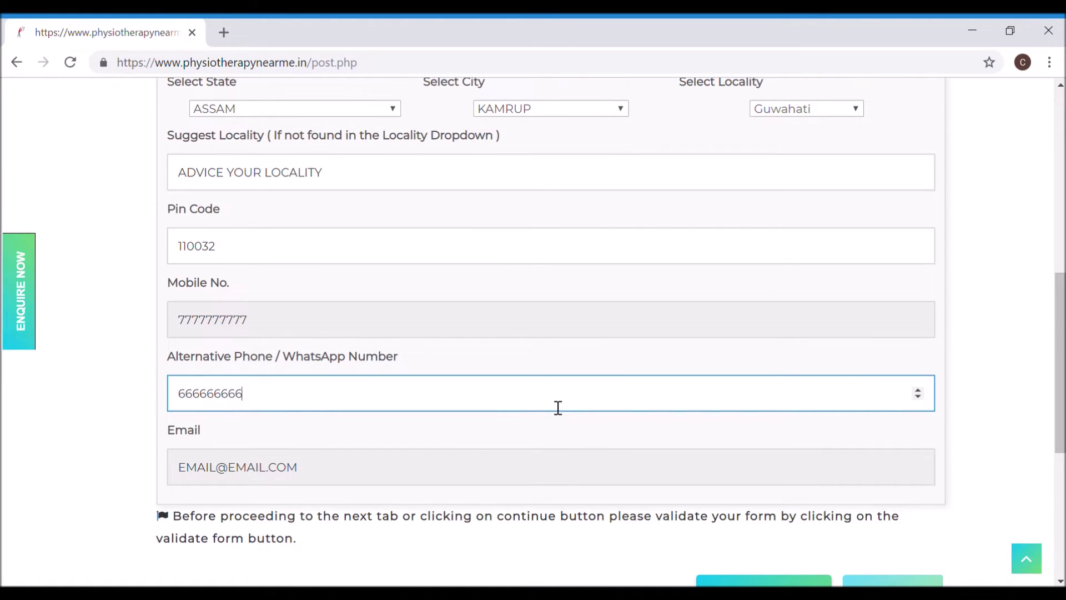
pyautogui.press('BackSpace')
pyautogui.press('BackSpace')
pyautogui.write('49')
pyautogui.scroll(-3, 723, 557)
pyautogui.click(785, 442)
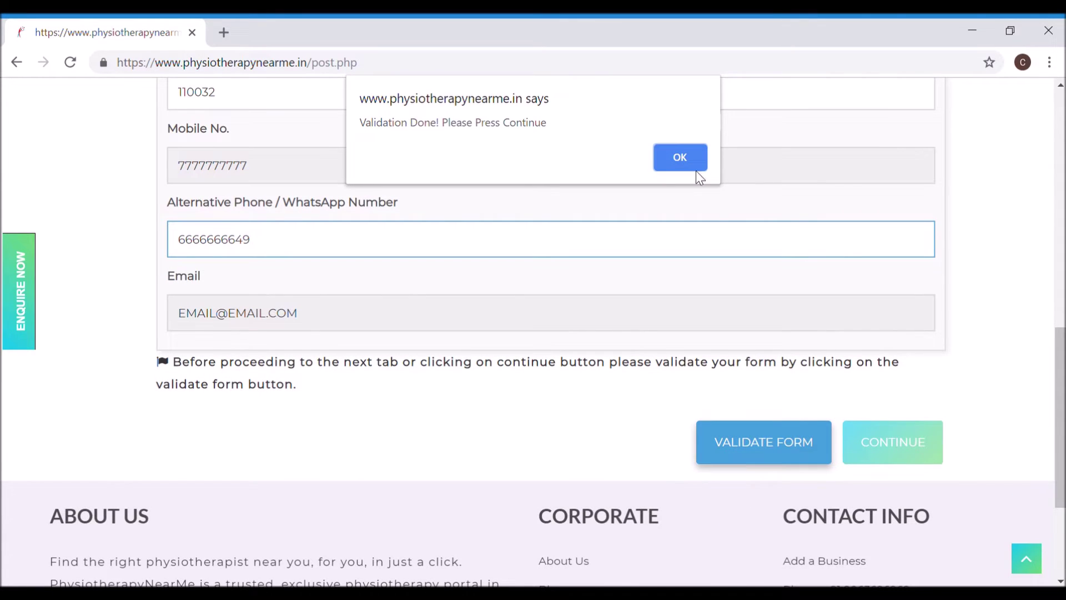
pyautogui.click(678, 158)
# Step: Continue to the clinical-practice step and select the placeholder text in both description editors
pyautogui.click(882, 443)
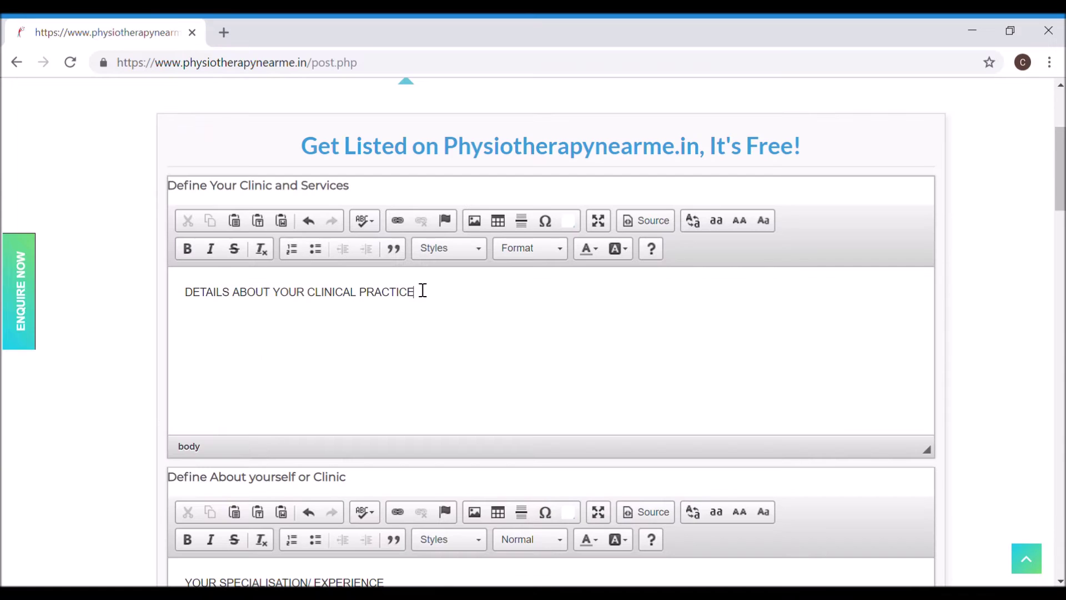
pyautogui.click(424, 296)
pyautogui.moveTo(425, 295); pyautogui.dragTo(188, 301)
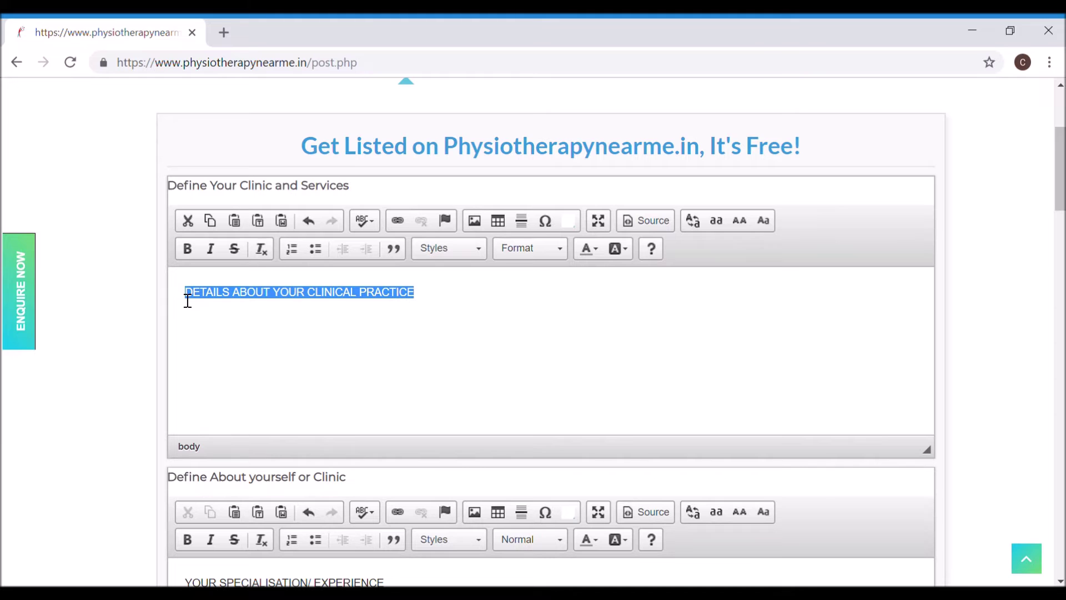
pyautogui.scroll(-5, 188, 300)
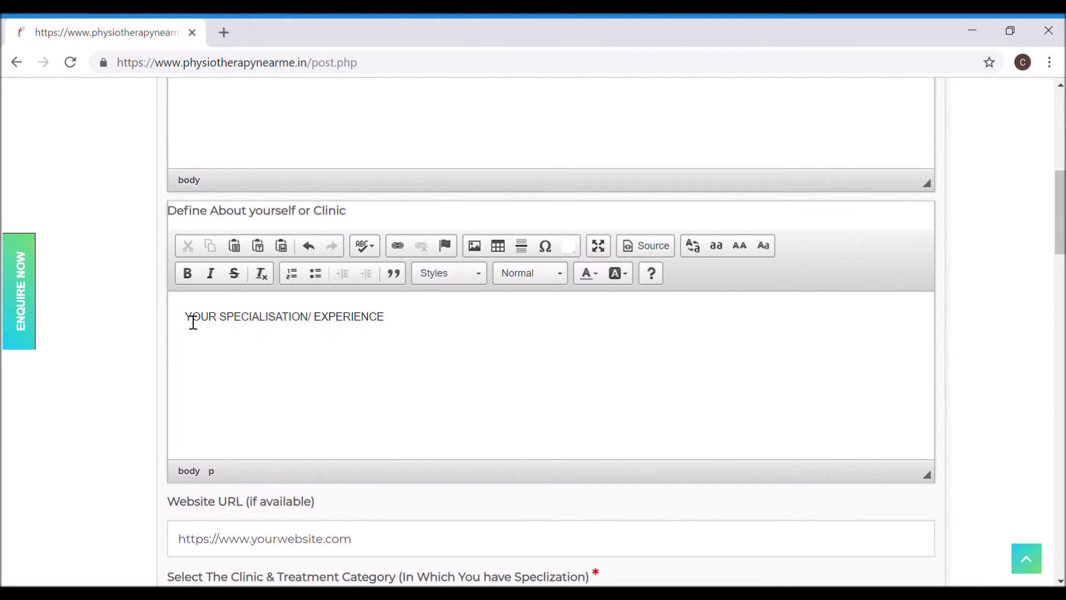
pyautogui.moveTo(193, 322); pyautogui.dragTo(418, 326)
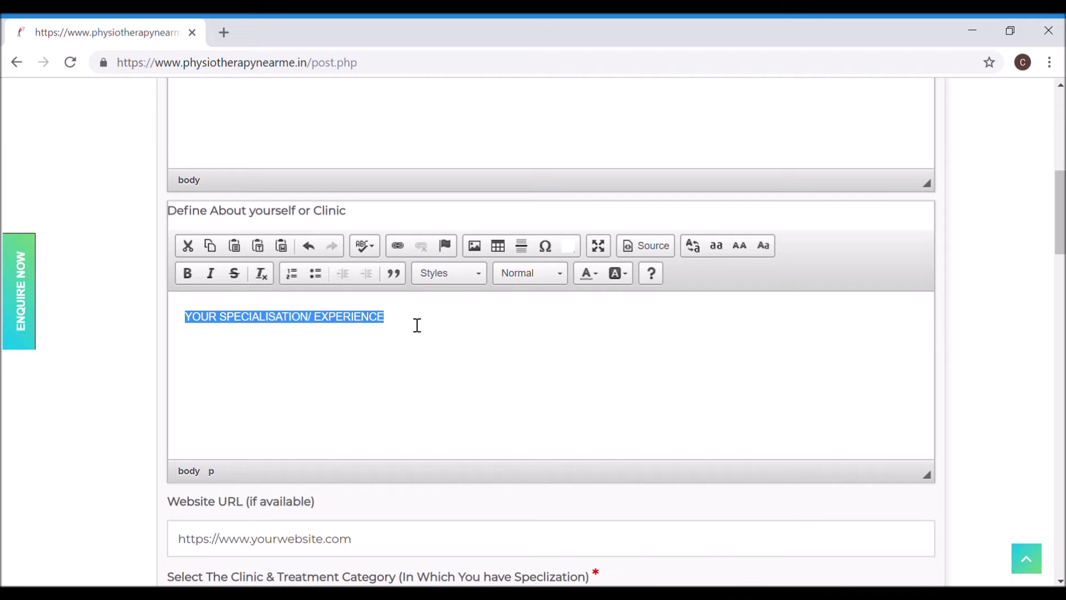
pyautogui.scroll(-3, 417, 325)
# Step: Tick the Manual Therapy, Physiotherapy at home, Pediatrics and Hand Rehabilitation categories
pyautogui.click(399, 362)
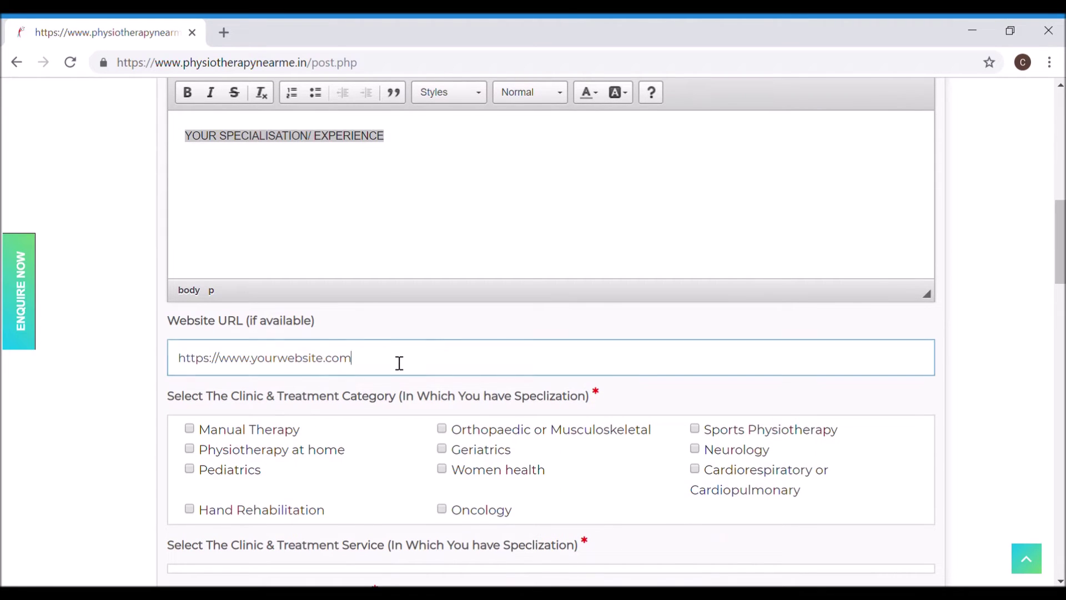
pyautogui.moveTo(400, 363); pyautogui.dragTo(146, 371)
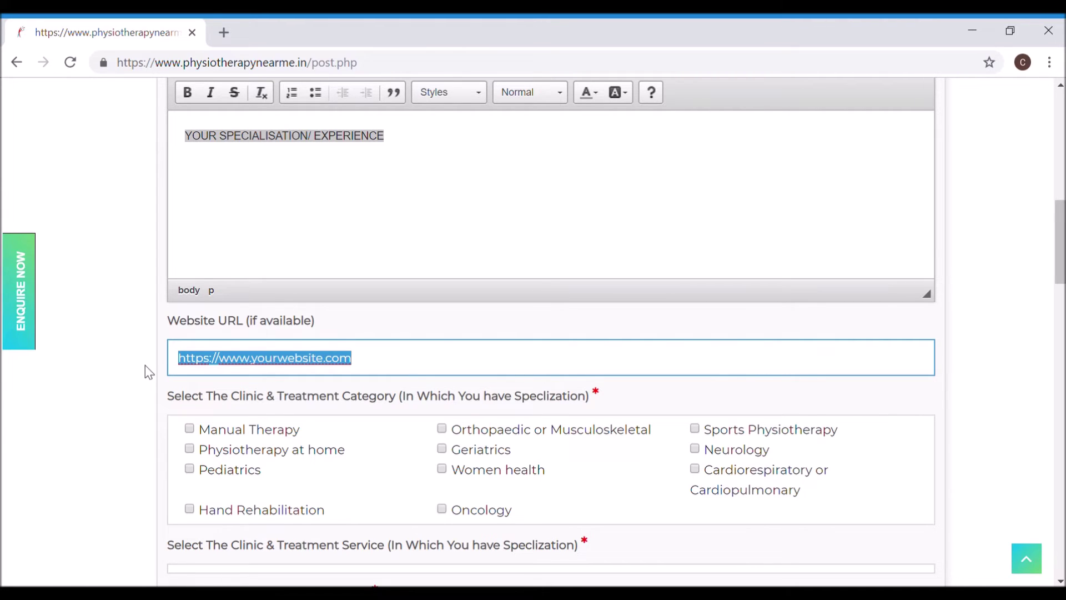
pyautogui.scroll(-2, 145, 365)
pyautogui.click(153, 355)
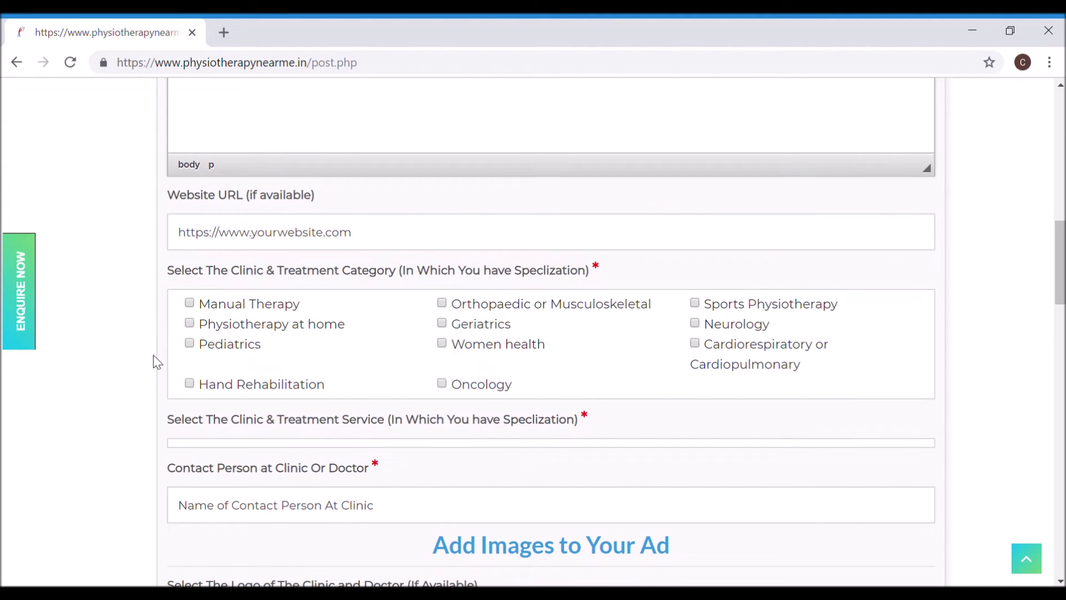
pyautogui.click(191, 303)
pyautogui.click(190, 324)
pyautogui.click(190, 343)
pyautogui.click(189, 383)
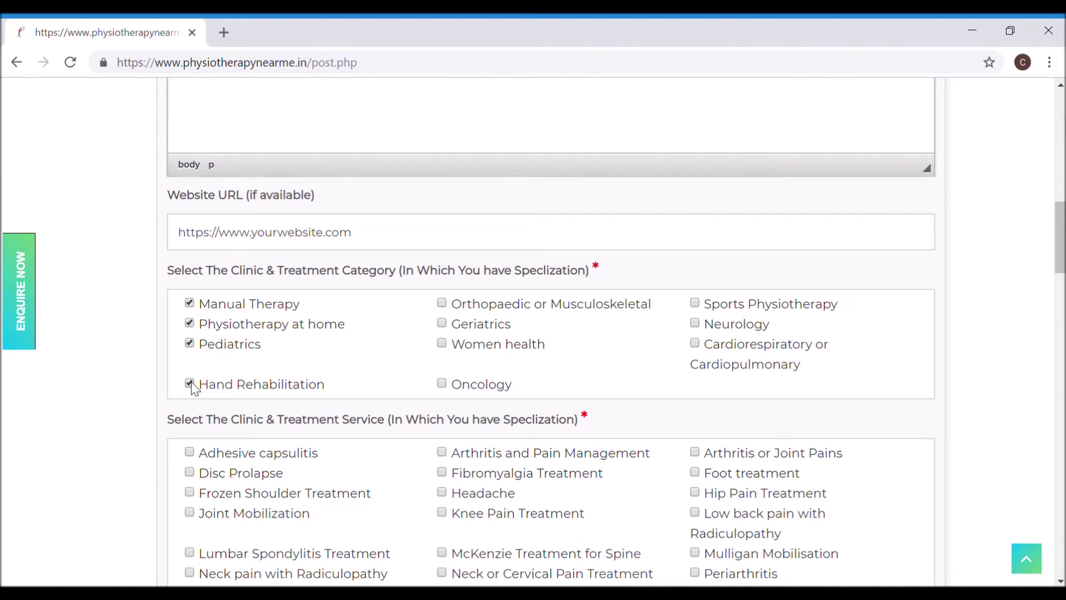
# Step: Add services such as Disc Prolapse, Frozen Shoulder, Joint Mobilization, Spinal Therapy and home visit physiotherapy
pyautogui.scroll(-4, 191, 381)
pyautogui.scroll(-2, 191, 382)
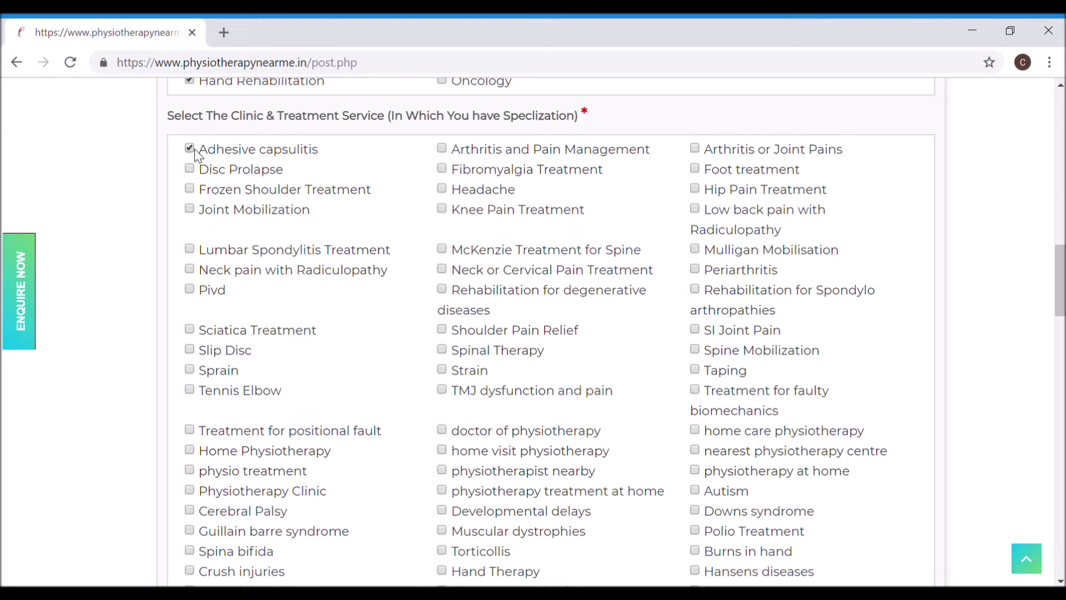
pyautogui.click(193, 170)
pyautogui.click(191, 190)
pyautogui.click(191, 210)
pyautogui.click(190, 251)
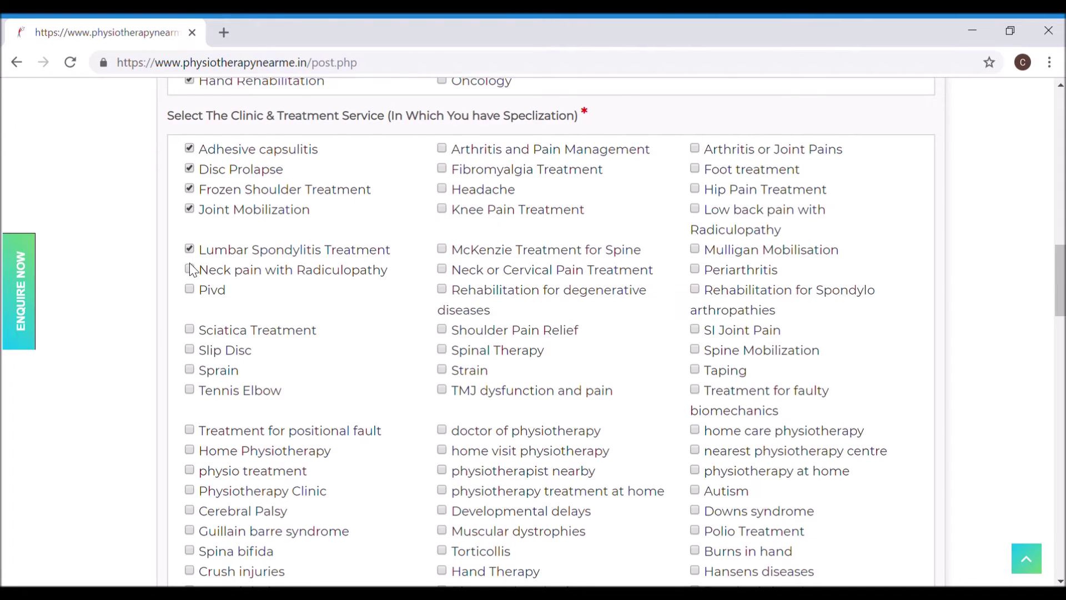
pyautogui.click(442, 350)
pyautogui.click(443, 430)
pyautogui.click(442, 450)
pyautogui.scroll(-1, 442, 458)
pyautogui.scroll(-6, 442, 458)
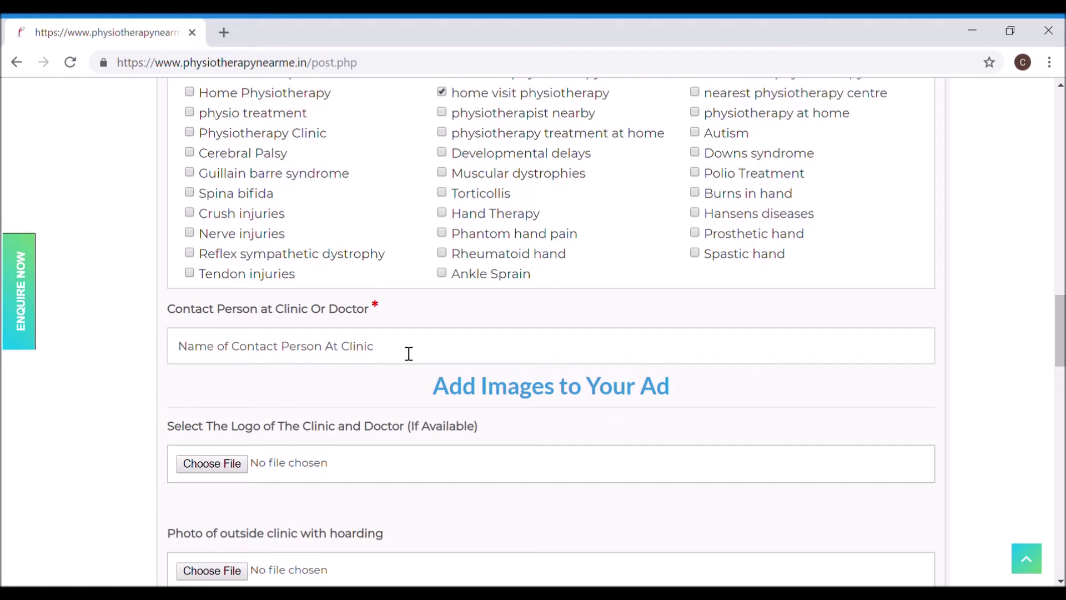
pyautogui.moveTo(407, 350); pyautogui.dragTo(196, 349)
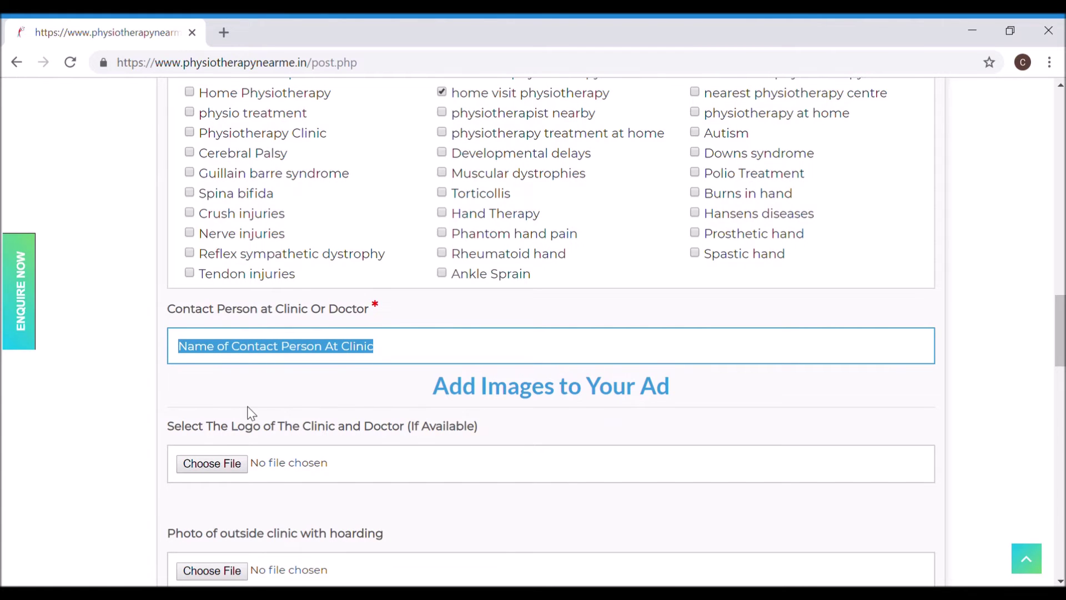
pyautogui.scroll(-2, 249, 410)
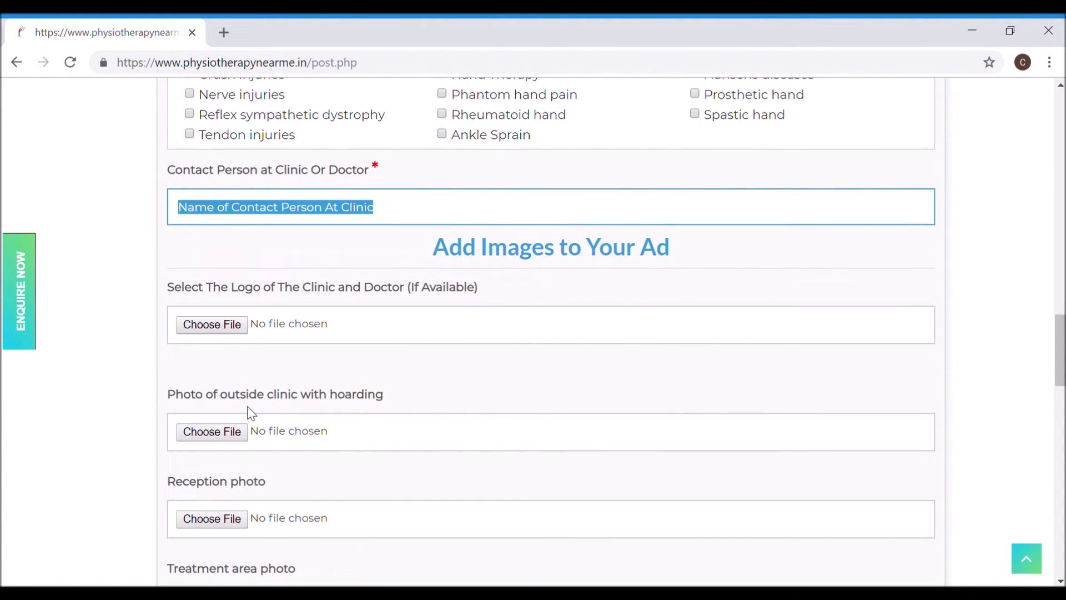
pyautogui.scroll(-1, 251, 412)
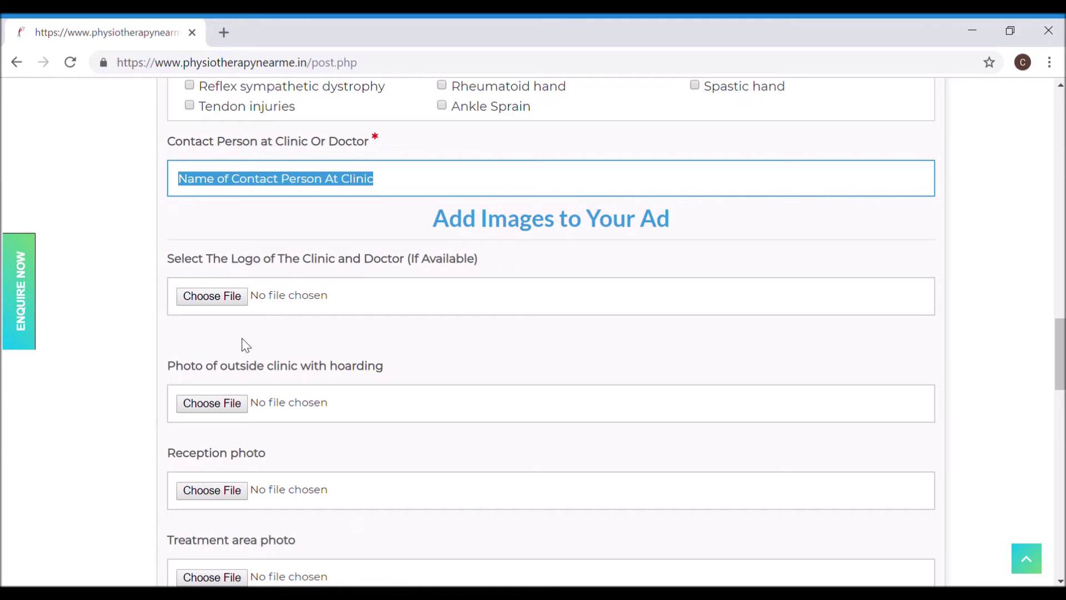
pyautogui.click(246, 345)
pyautogui.scroll(-4, 246, 346)
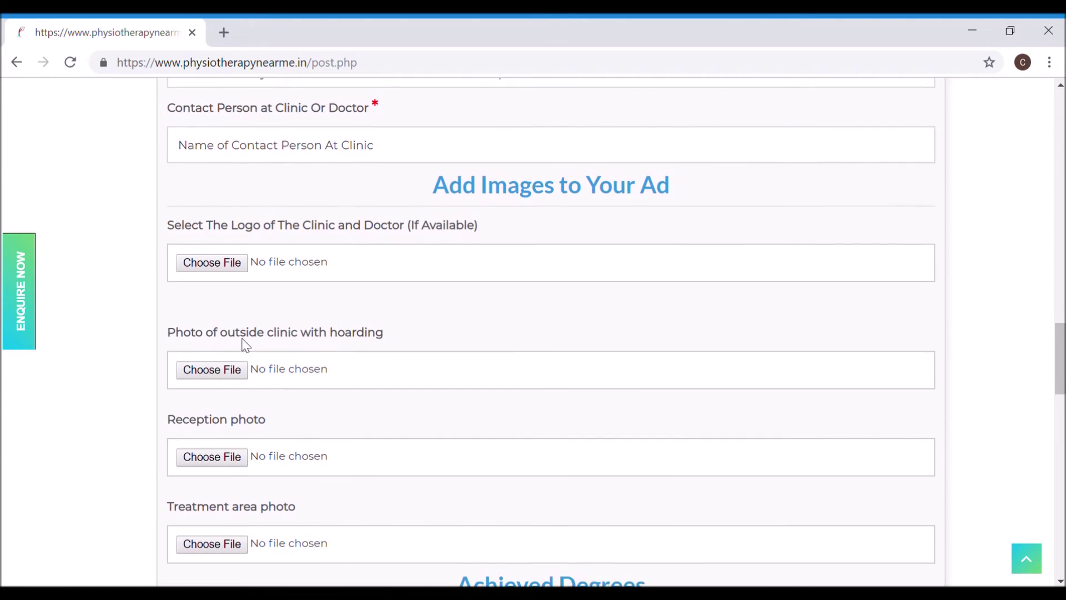
pyautogui.scroll(-3, 247, 346)
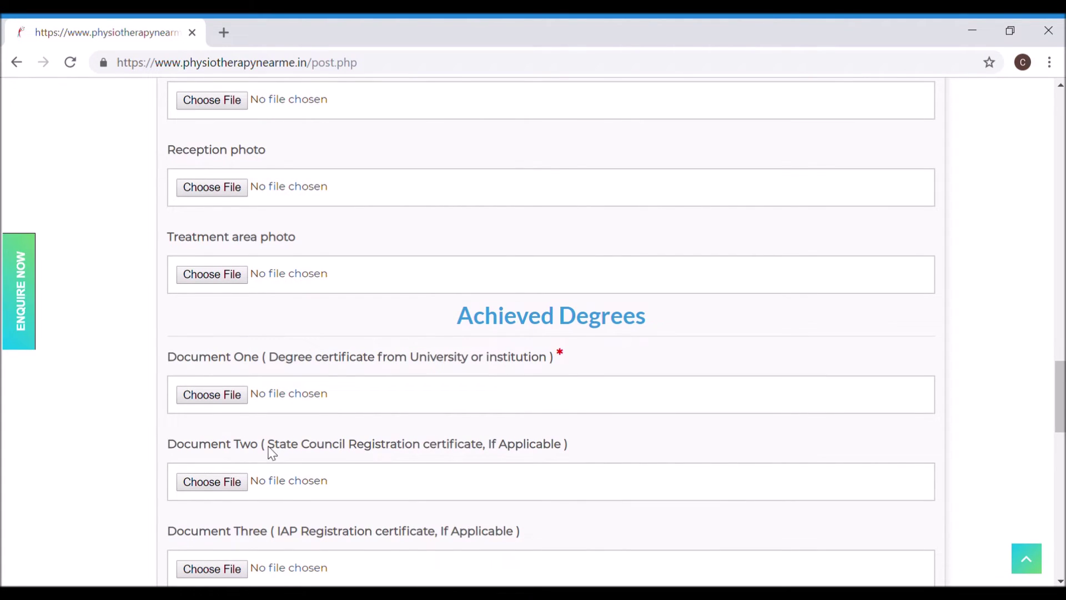
pyautogui.moveTo(198, 447); pyautogui.dragTo(361, 457)
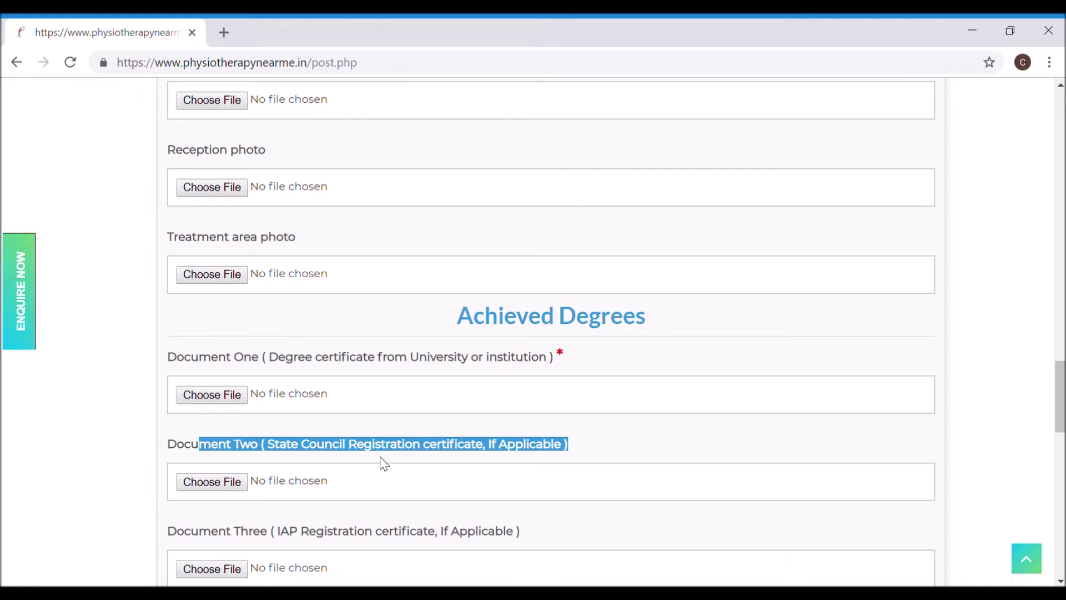
pyautogui.scroll(-2, 373, 491)
pyautogui.scroll(-1, 300, 435)
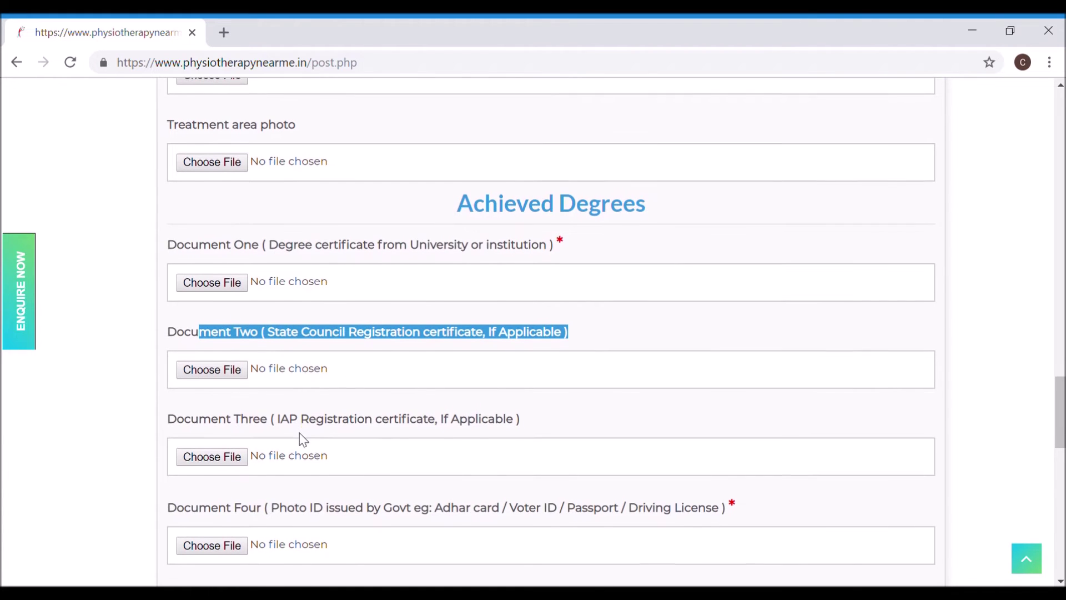
pyautogui.moveTo(280, 404); pyautogui.dragTo(436, 416)
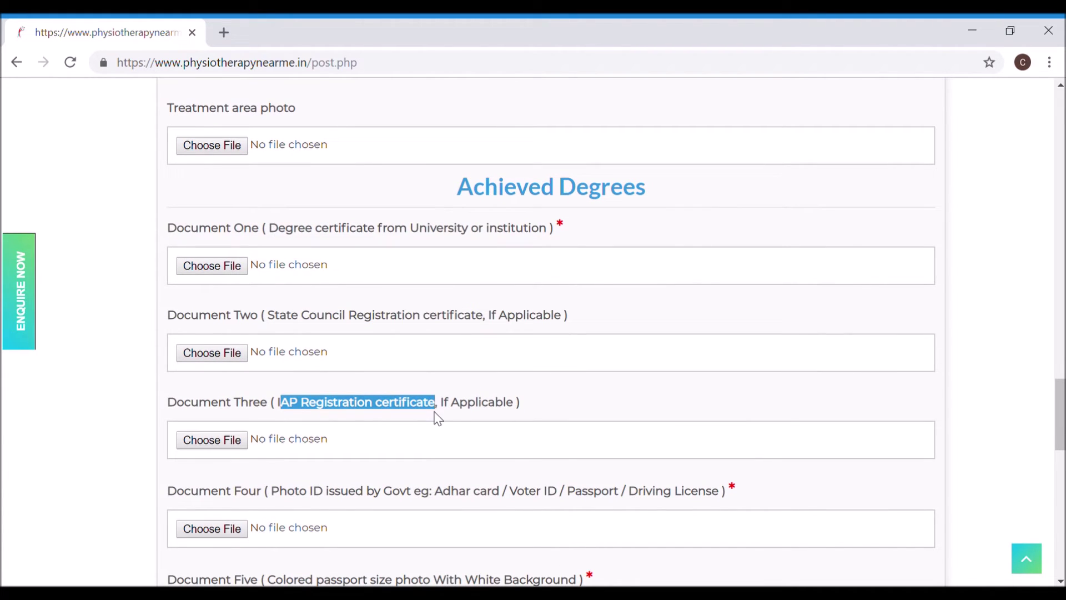
pyautogui.moveTo(272, 499); pyautogui.dragTo(477, 508)
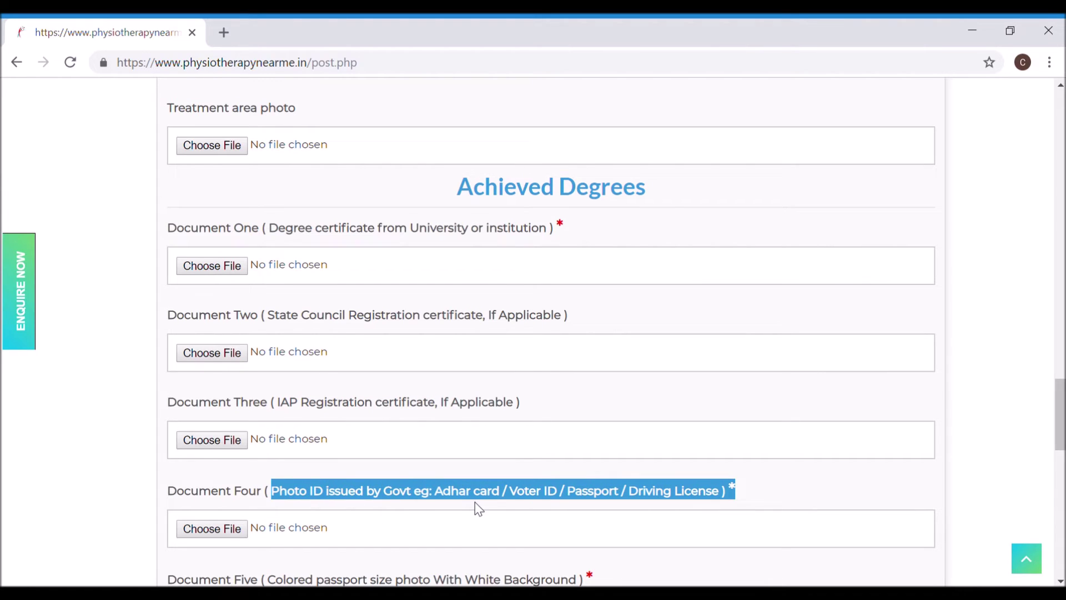
pyautogui.click(489, 471)
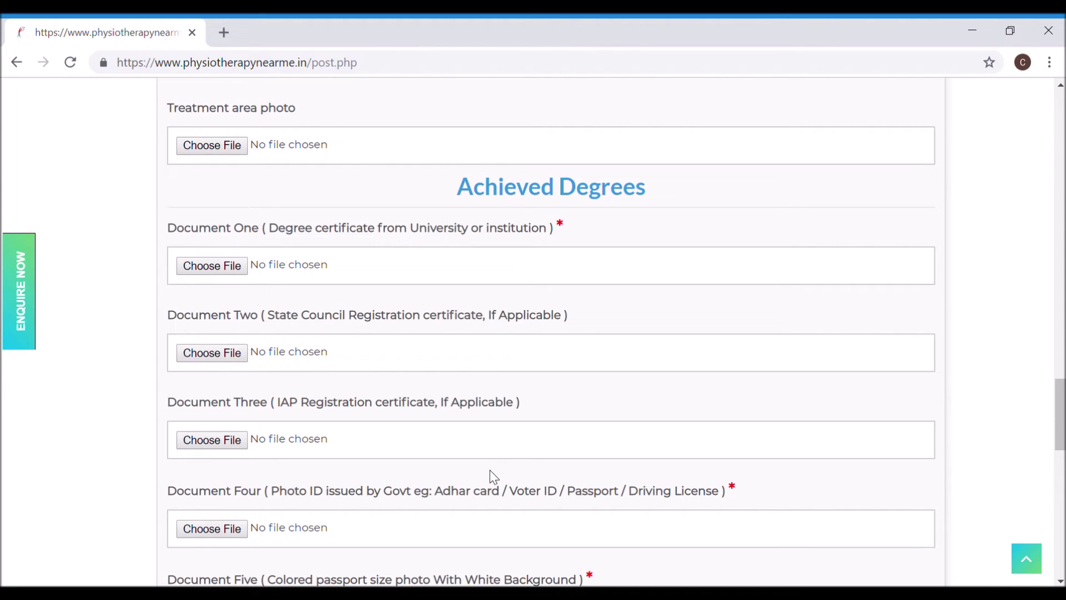
# Step: Tick the over-6-day workshop option and enter 'name of workshop etc' and 'city of workshop'
pyautogui.scroll(-3, 490, 469)
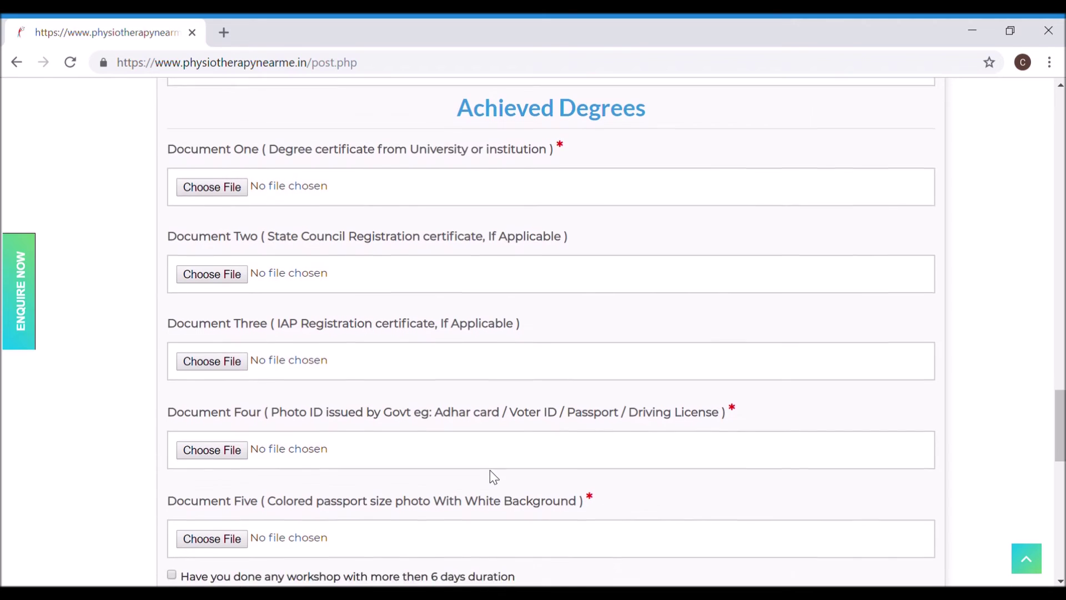
pyautogui.scroll(-3, 489, 470)
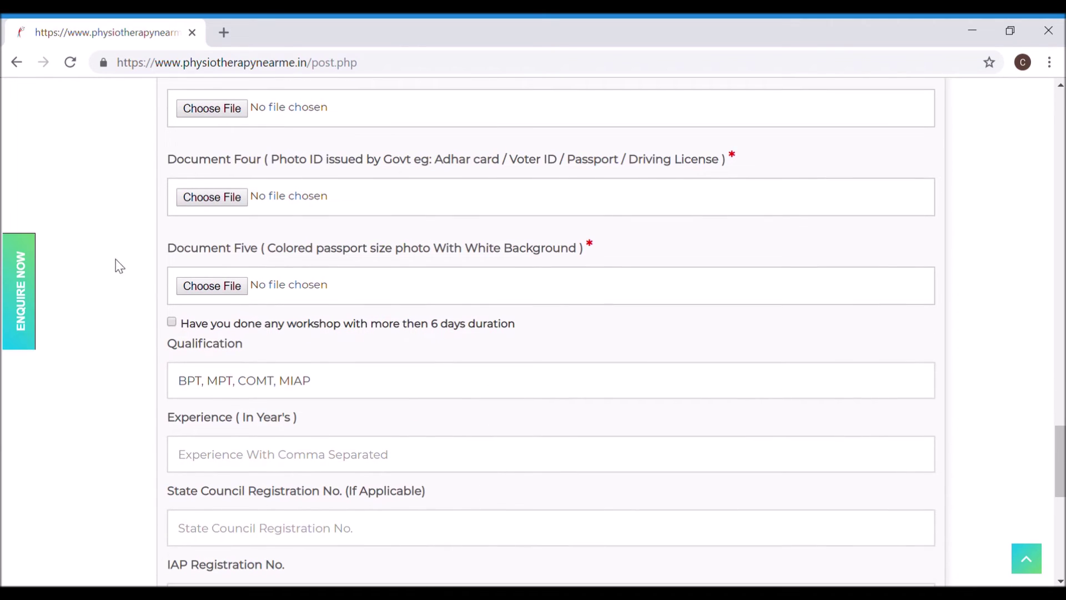
pyautogui.click(172, 321)
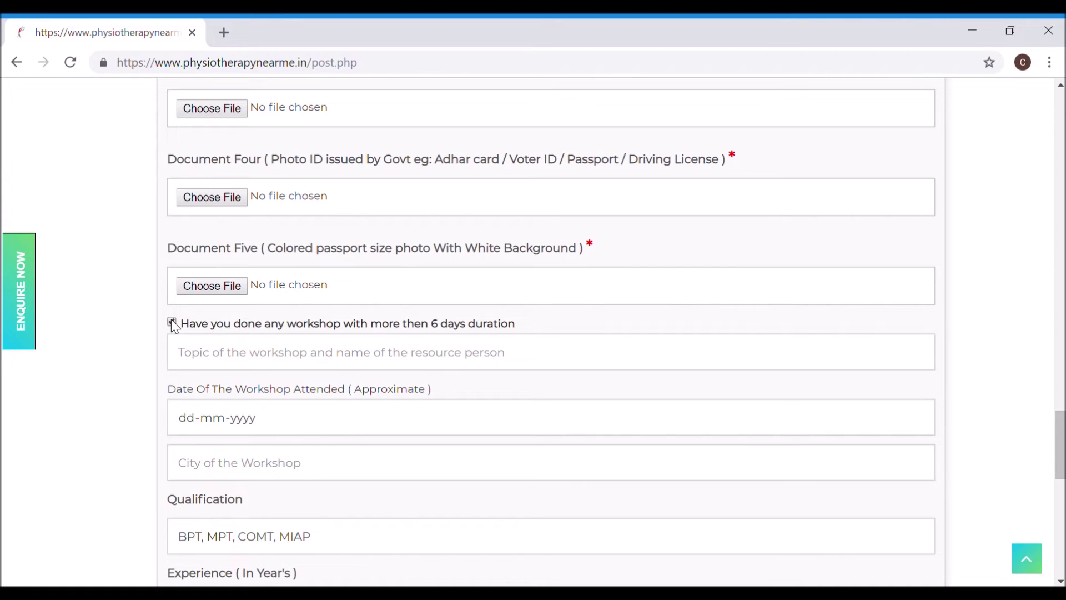
pyautogui.click(212, 353)
pyautogui.write('name of')
pyautogui.write('wo')
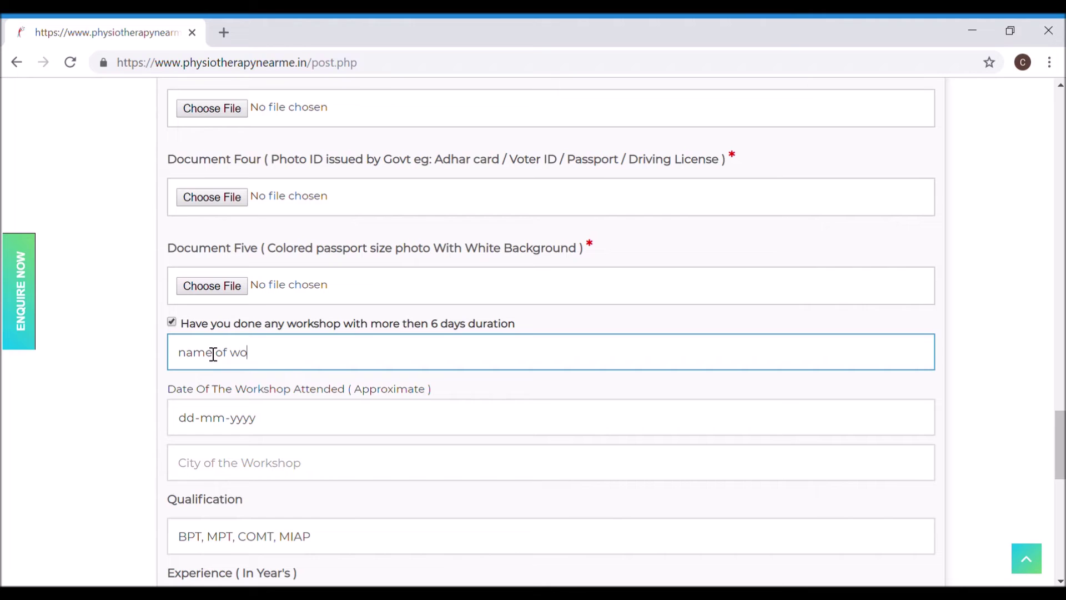
pyautogui.write('rkshop etc')
pyautogui.click(222, 463)
pyautogui.write('city of')
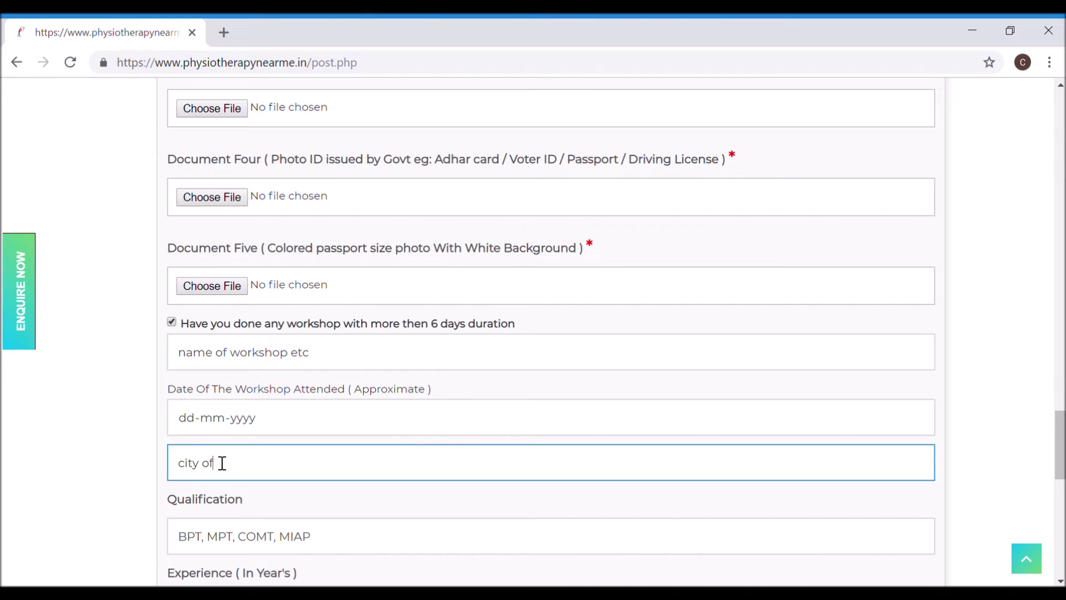
pyautogui.write(' workshop')
pyautogui.scroll(-5, 222, 462)
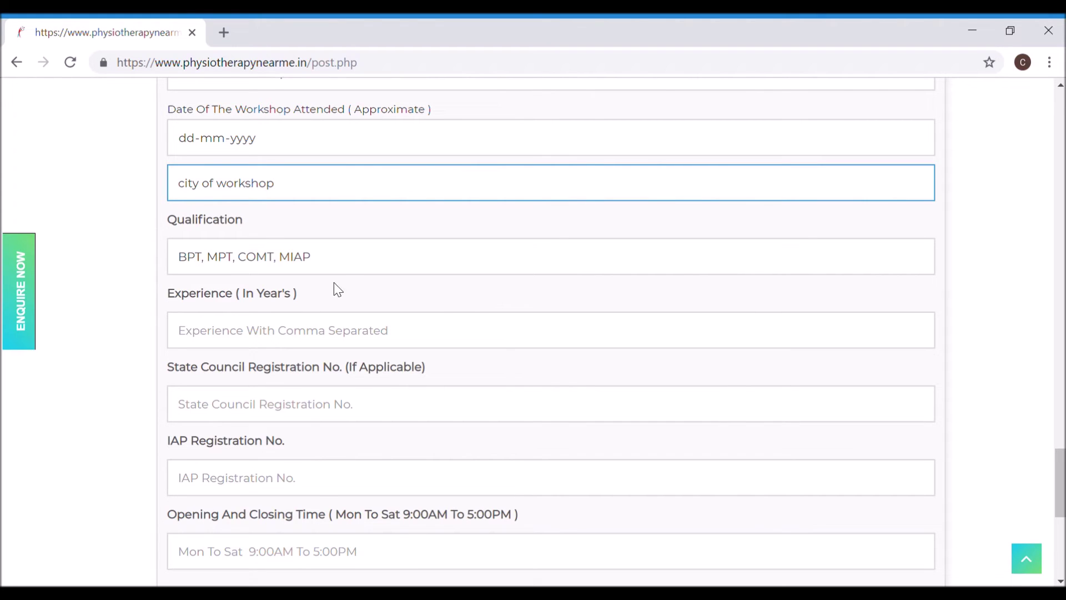
# Step: Check the qualifications text and enter '2 years' as the years of experience
pyautogui.moveTo(345, 261); pyautogui.dragTo(186, 240)
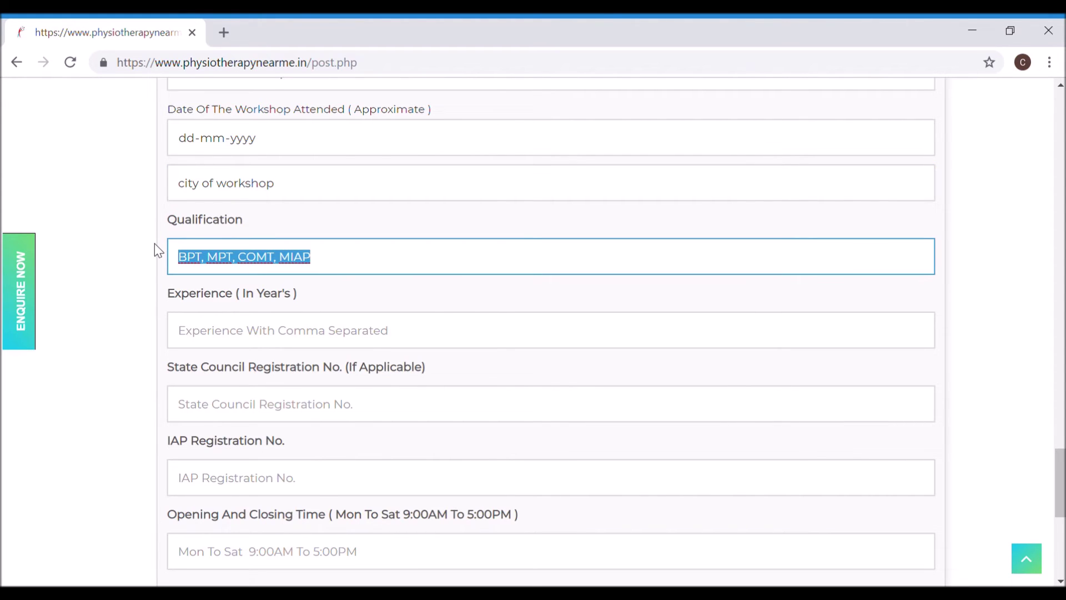
pyautogui.click(198, 332)
pyautogui.write('2 years')
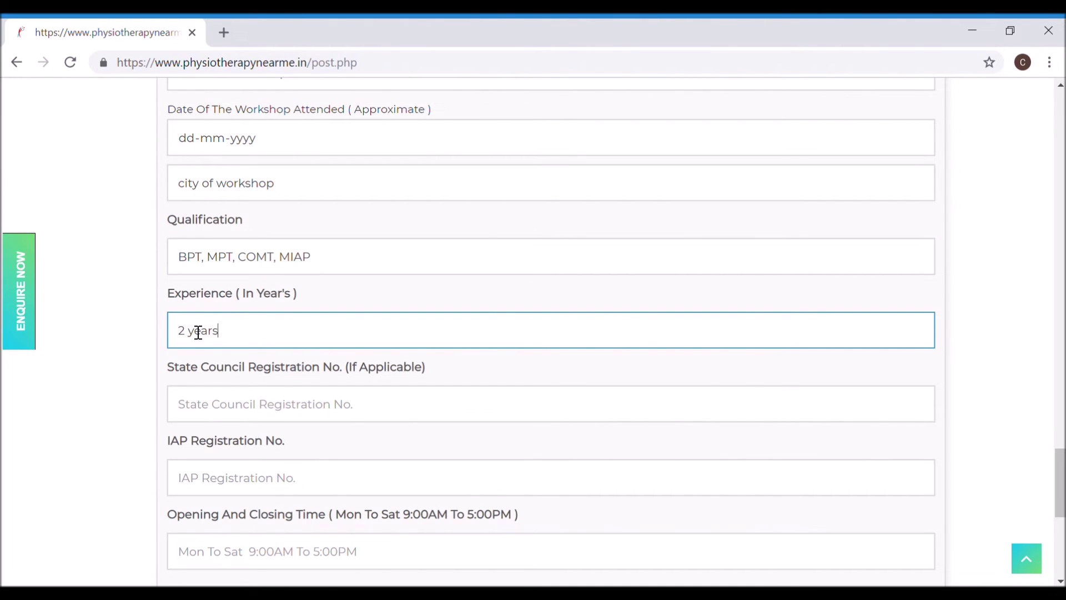
# Step: Enter registration number 113322 and set opening hours to 'mon to sat 9;00 am to 5;00 pm'
pyautogui.click(224, 409)
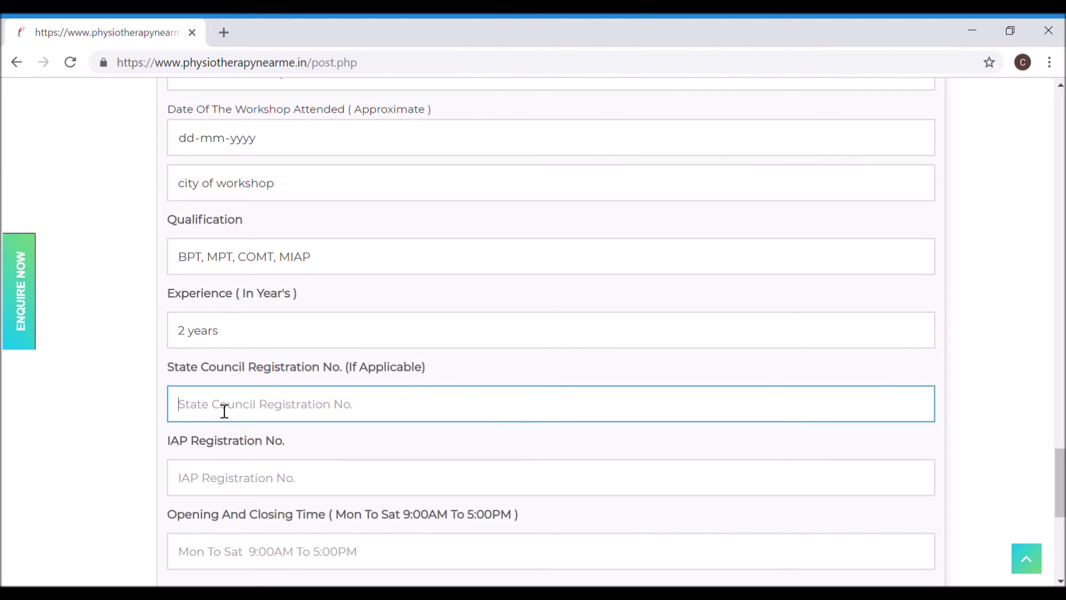
pyautogui.write('113322')
pyautogui.press('Tab')
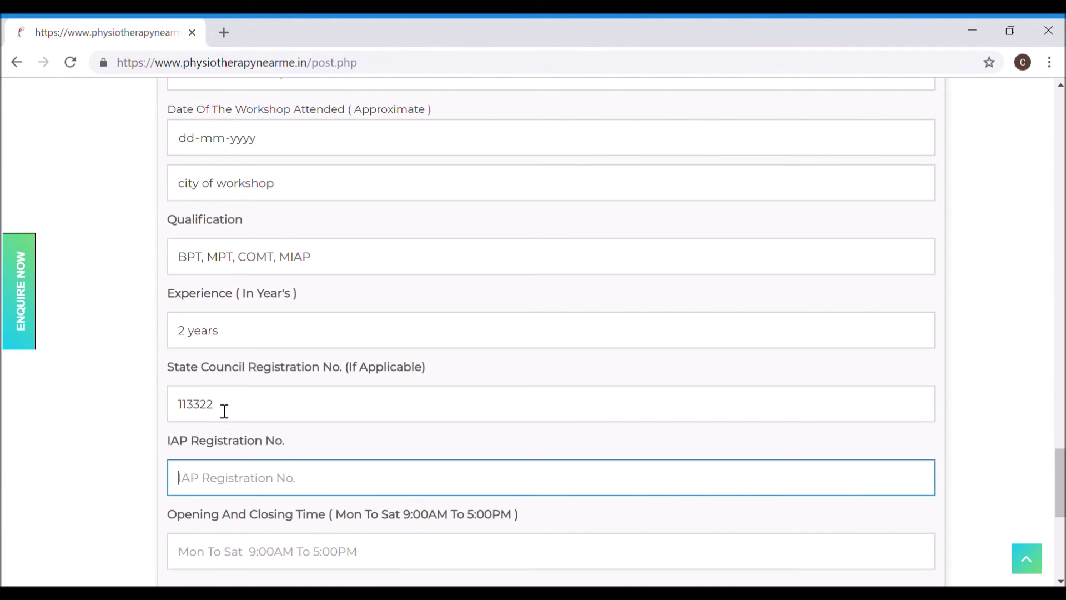
pyautogui.write('113322')
pyautogui.scroll(-3, 224, 409)
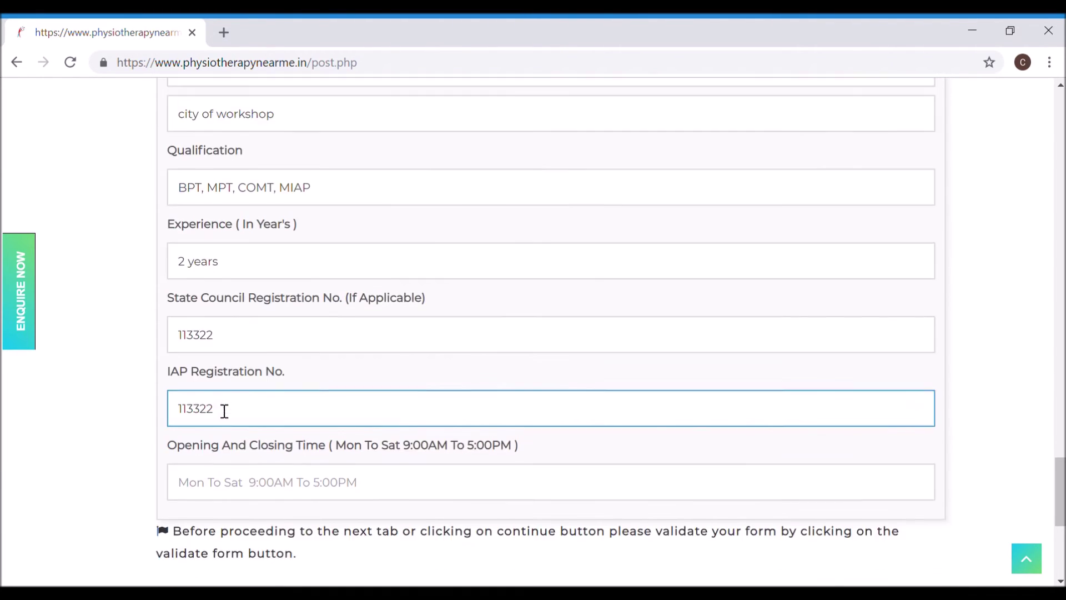
pyautogui.click(214, 423)
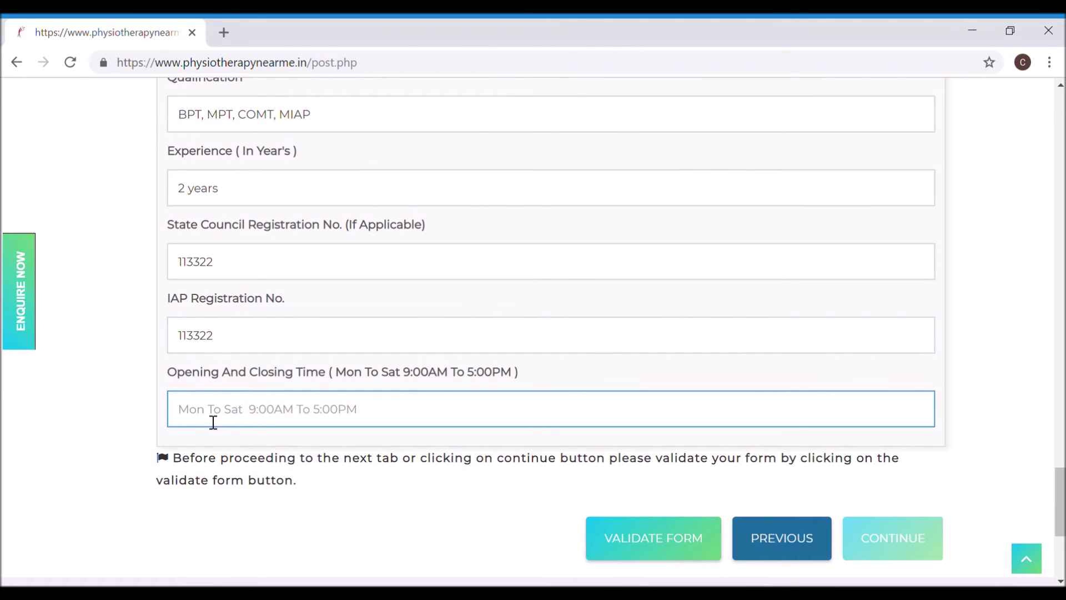
pyautogui.write('mon to sat')
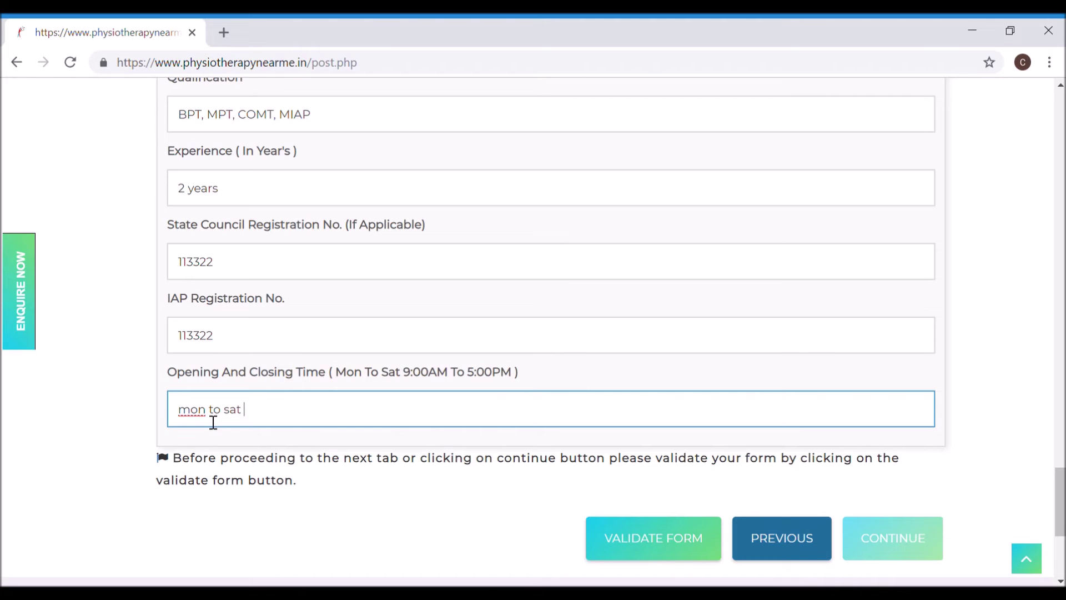
pyautogui.write(' 9;00 am to 5;00 pm')
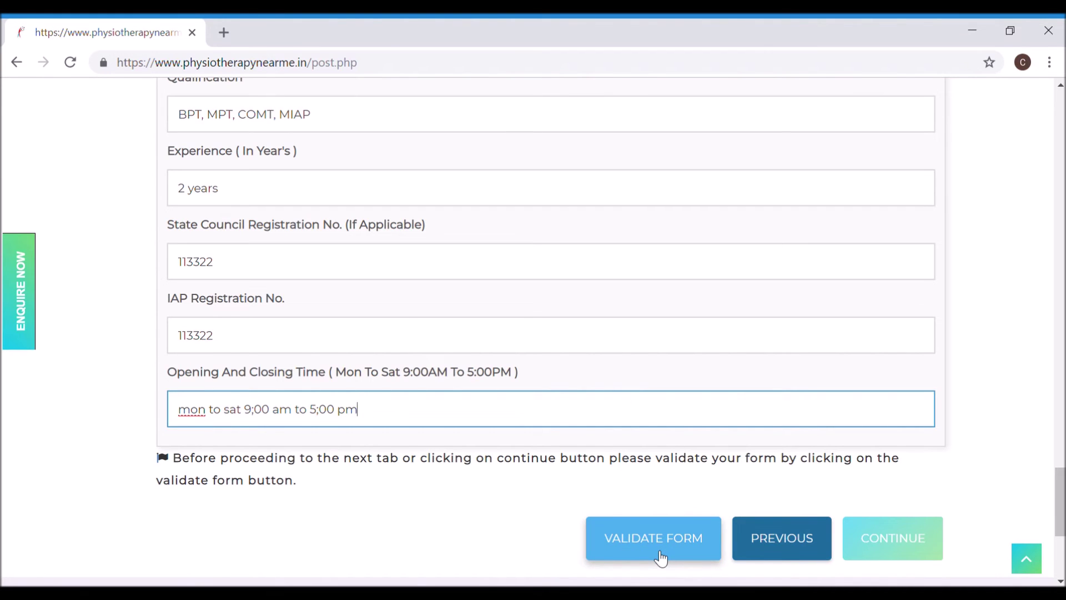
# Step: On the social links step, review the Facebook, Twitter and GooglePlus URLs and Year Established 2002
pyautogui.click(894, 543)
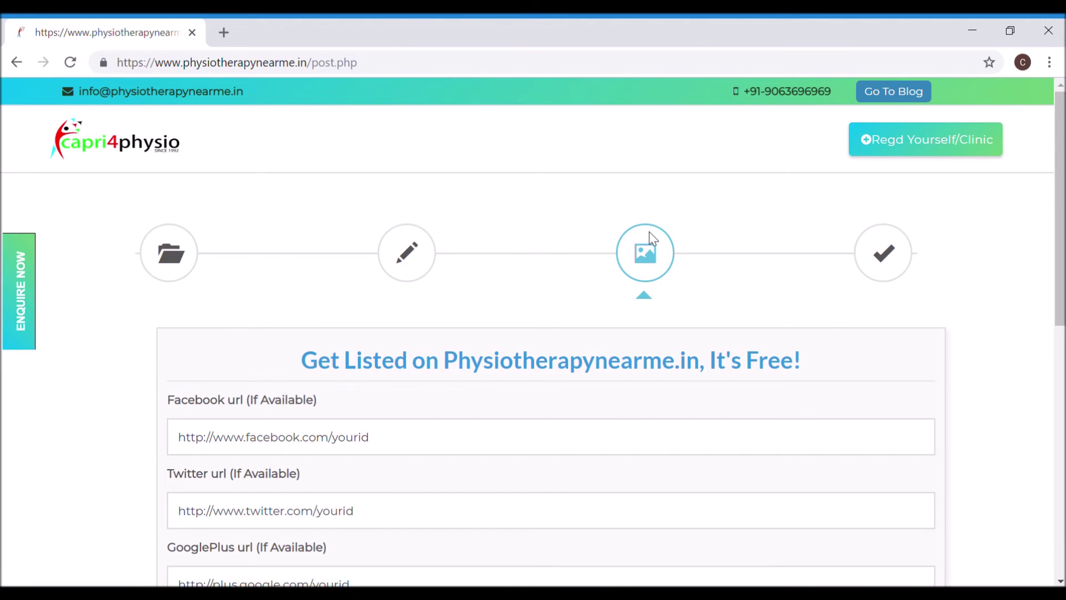
pyautogui.scroll(-1, 727, 484)
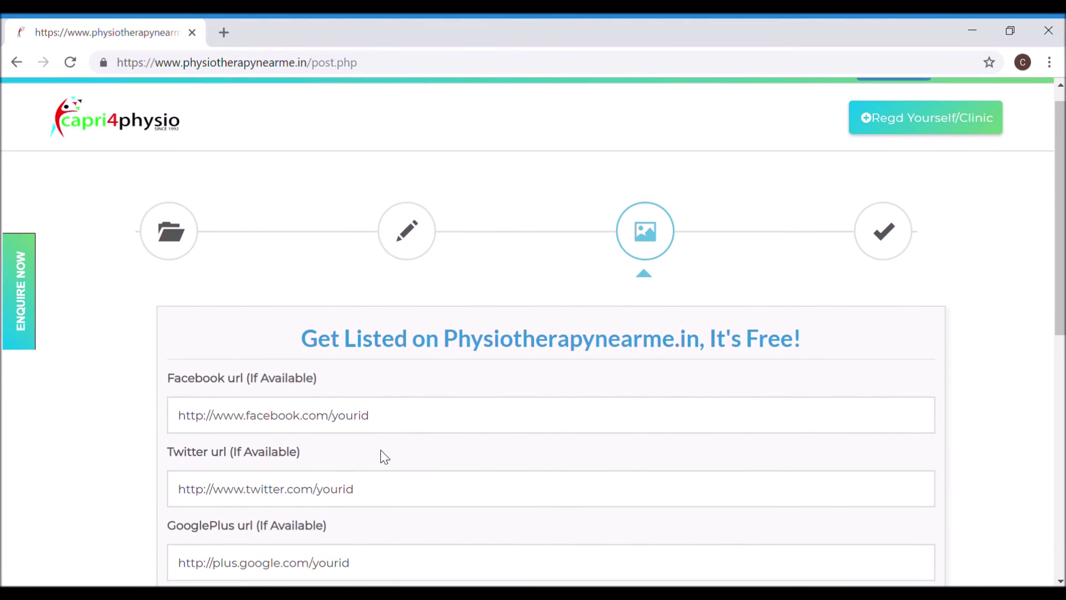
pyautogui.moveTo(395, 419); pyautogui.dragTo(178, 415)
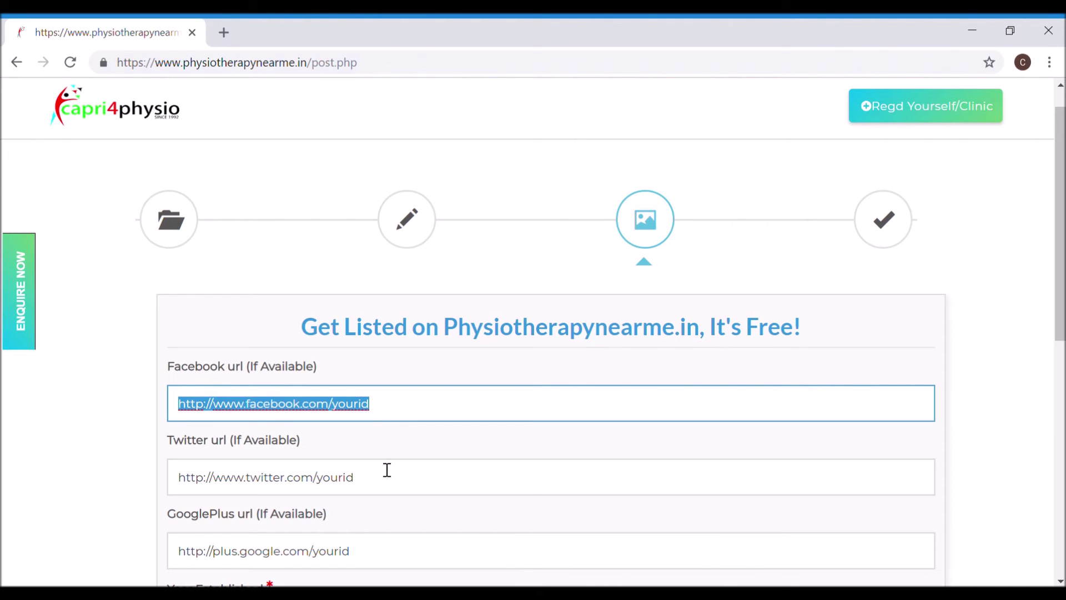
pyautogui.moveTo(381, 476); pyautogui.dragTo(176, 487)
pyautogui.scroll(-3, 162, 484)
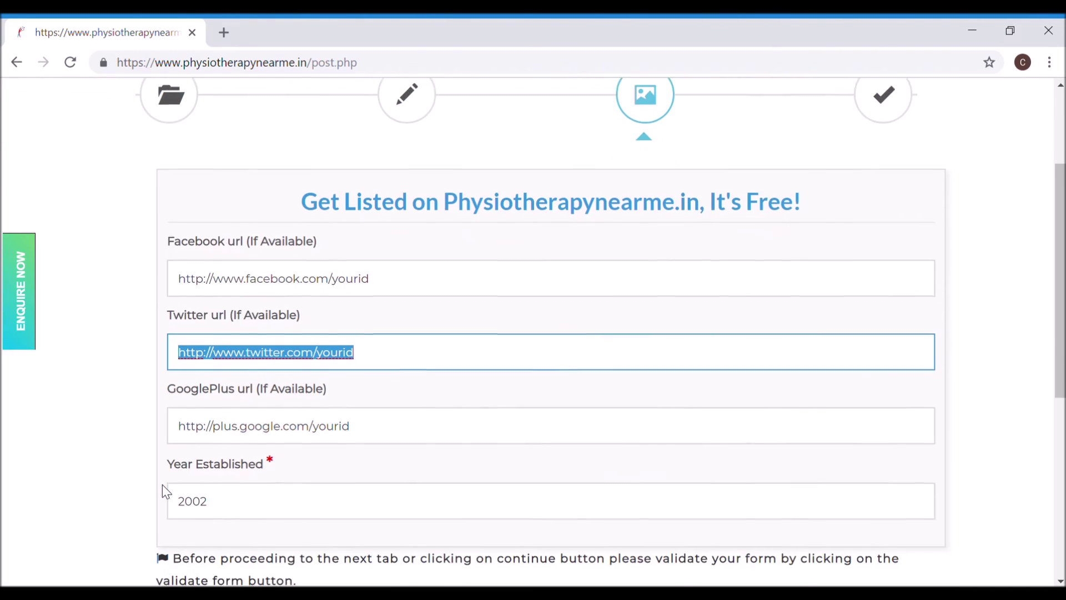
pyautogui.moveTo(383, 426); pyautogui.dragTo(177, 433)
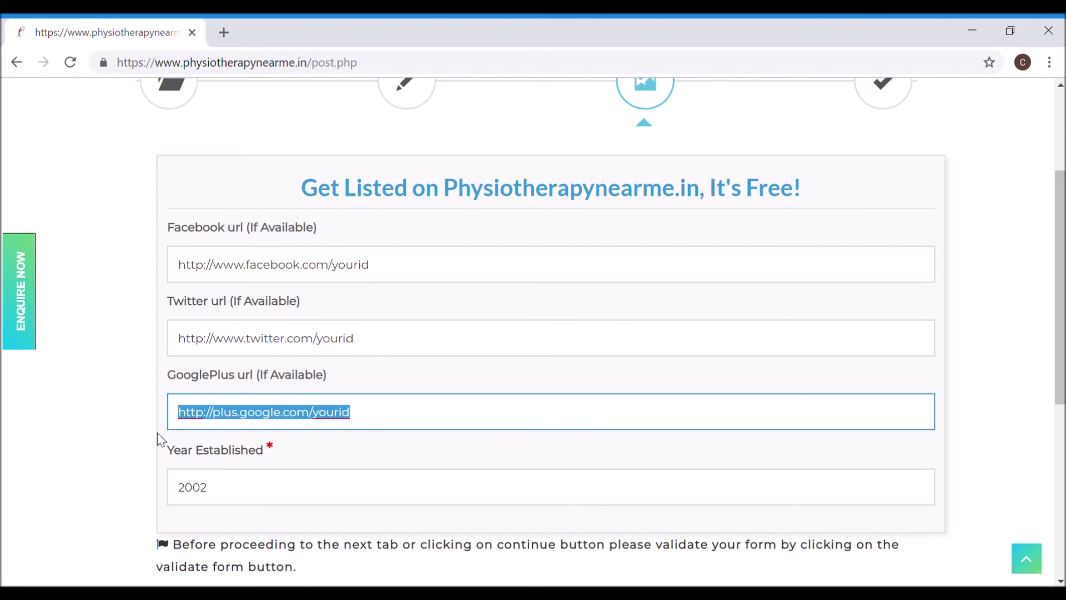
pyautogui.click(101, 452)
pyautogui.scroll(-1, 100, 452)
pyautogui.scroll(-2, 102, 458)
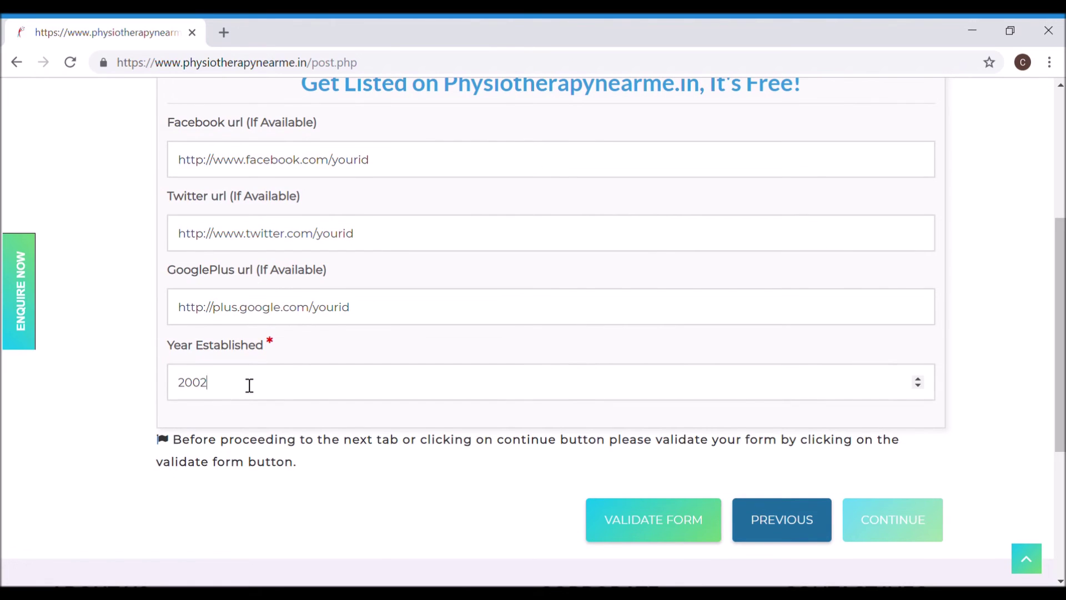
pyautogui.moveTo(249, 386); pyautogui.dragTo(138, 371)
pyautogui.click(138, 371)
# Step: Validate the social links step, dismiss the confirmation, and continue to the final step
pyautogui.click(638, 522)
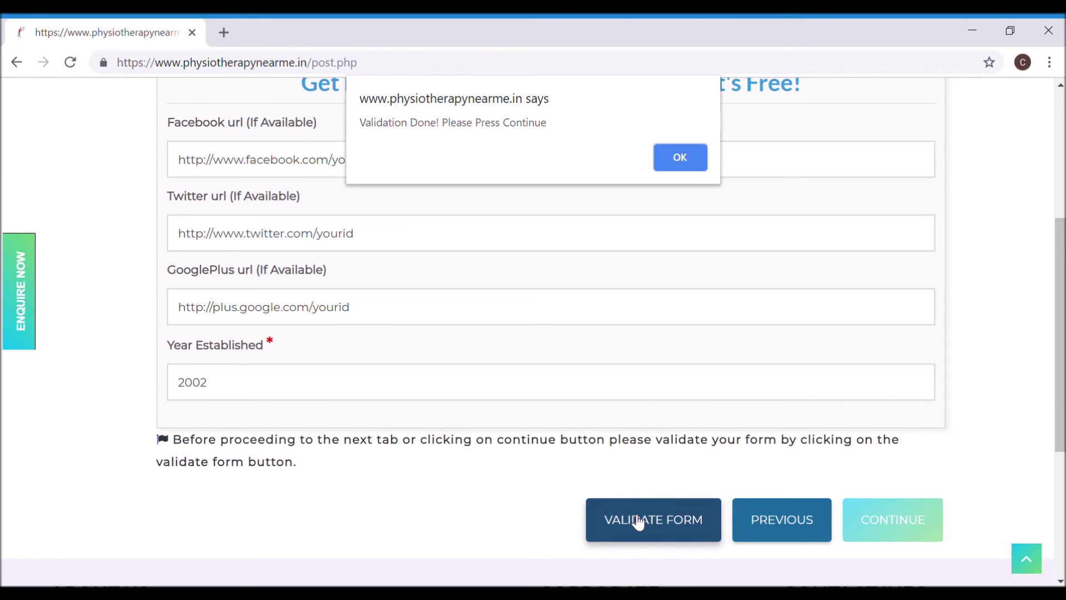
pyautogui.press('Return')
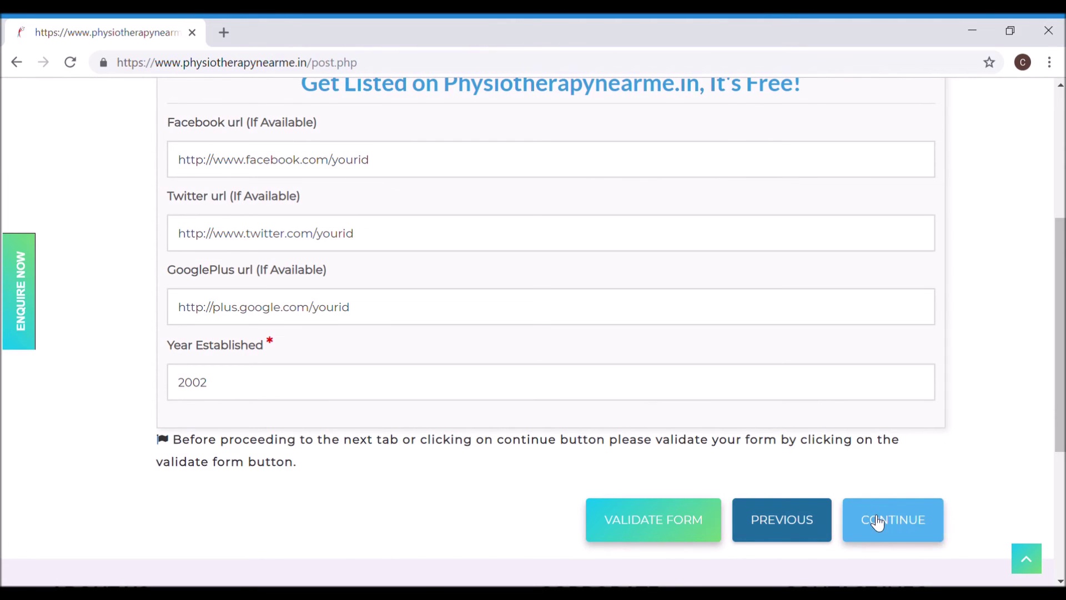
pyautogui.click(878, 522)
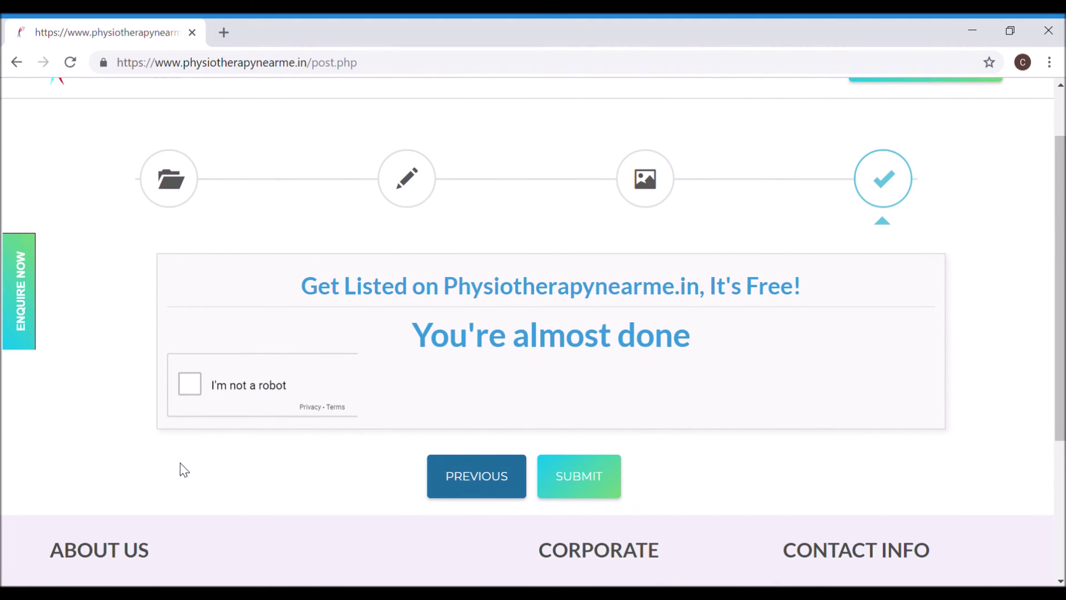
# Step: Tick 'I'm not a robot', submit the listing request, and close the success alert
pyautogui.click(189, 378)
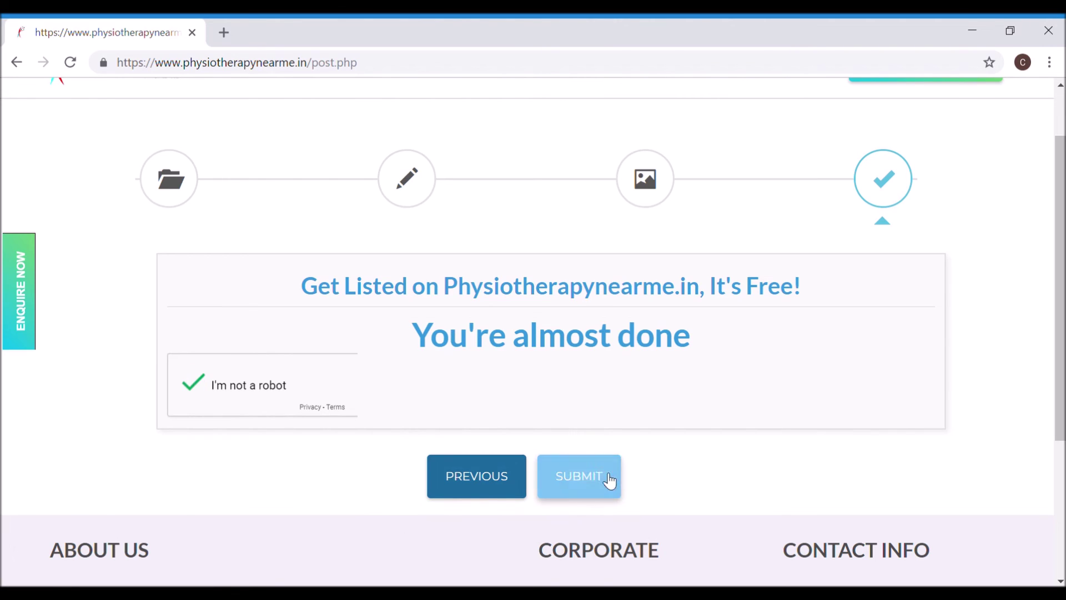
pyautogui.click(580, 478)
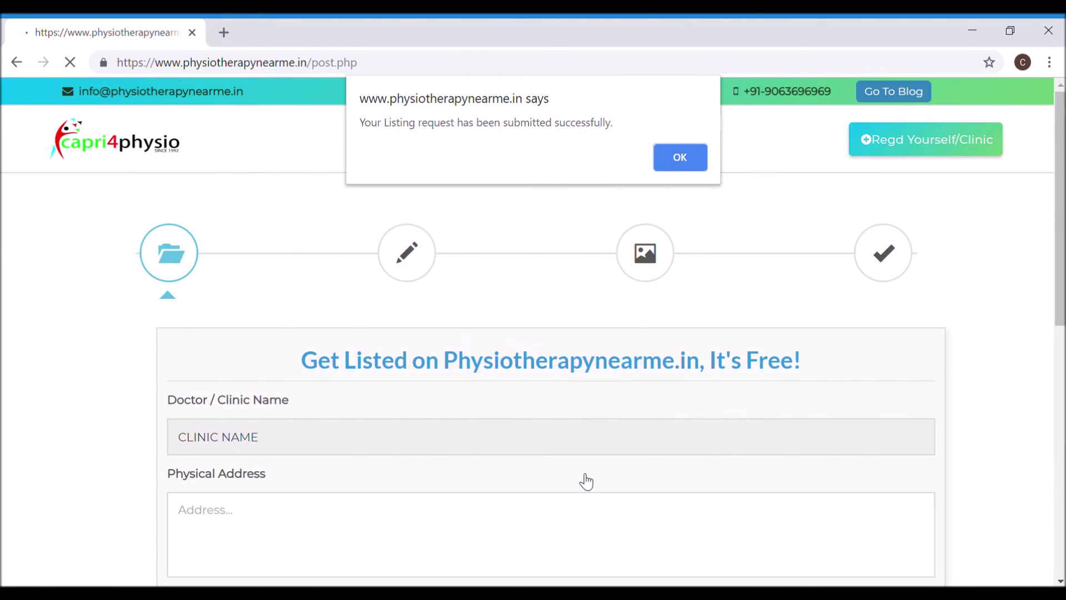
pyautogui.press('Return')
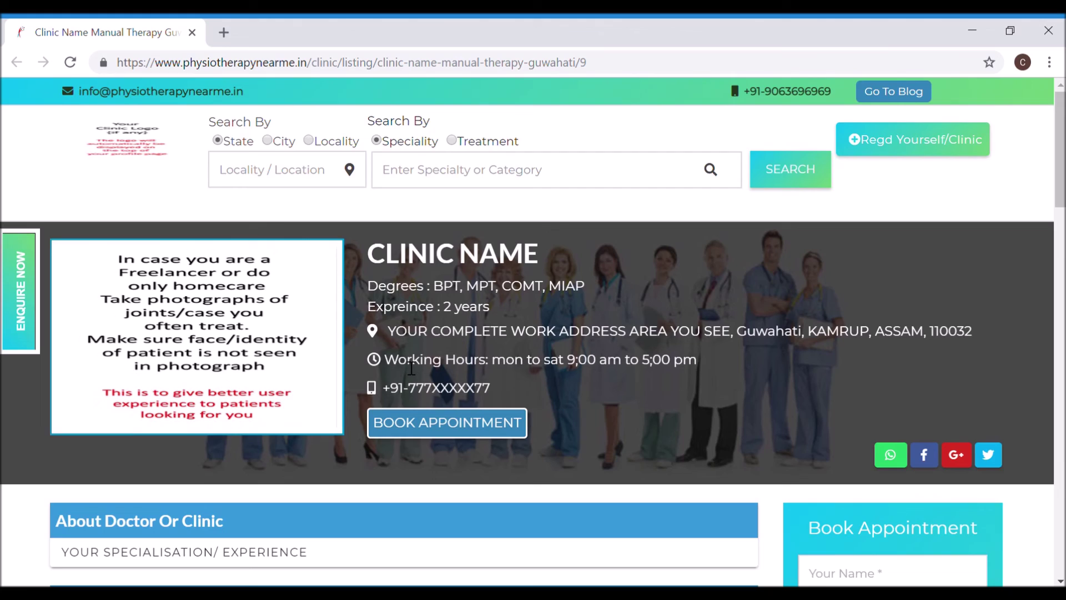
pyautogui.scroll(-2, 411, 368)
pyautogui.scroll(-3, 406, 367)
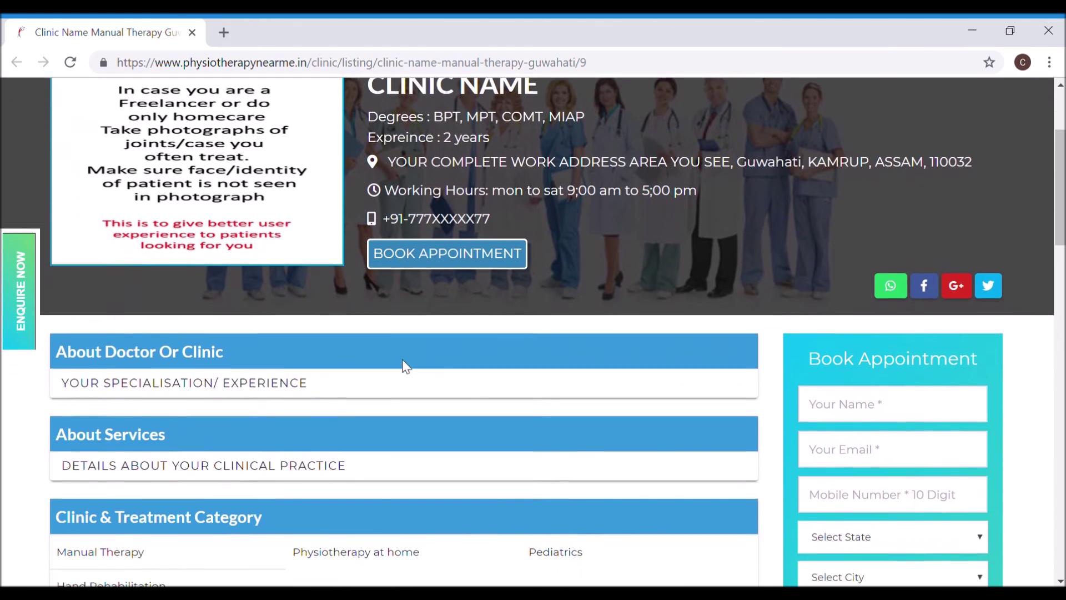
pyautogui.scroll(1, 406, 367)
pyautogui.scroll(-4, 404, 366)
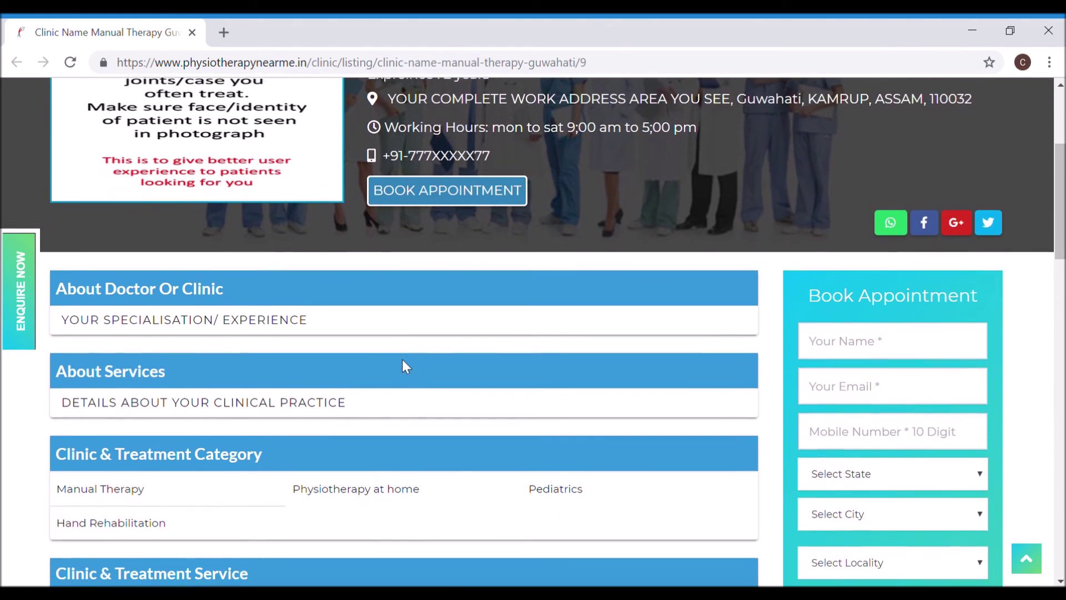
pyautogui.scroll(-2, 406, 367)
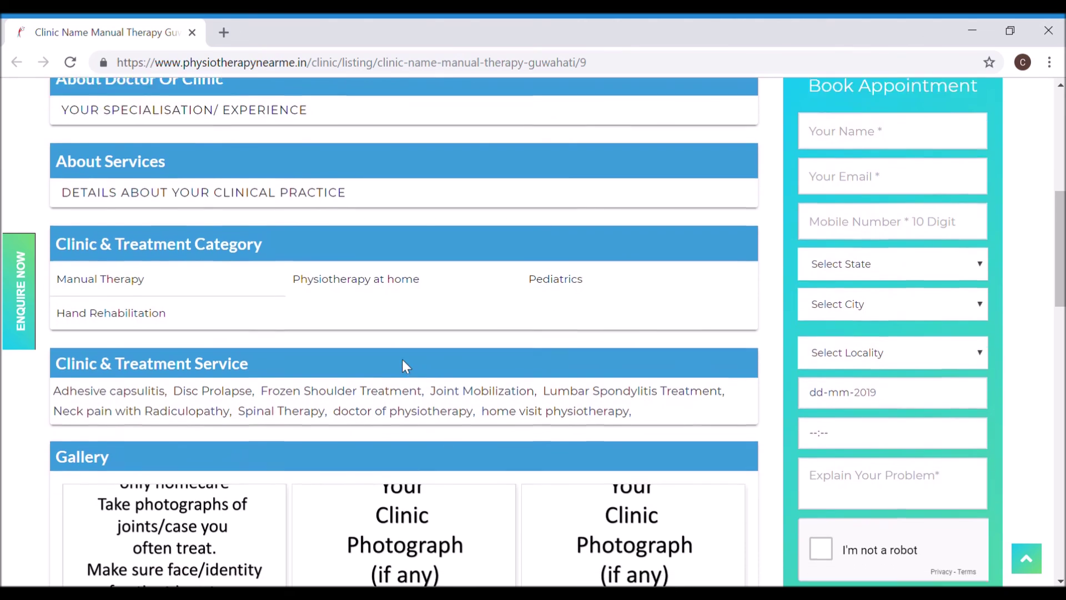
pyautogui.scroll(-3, 408, 366)
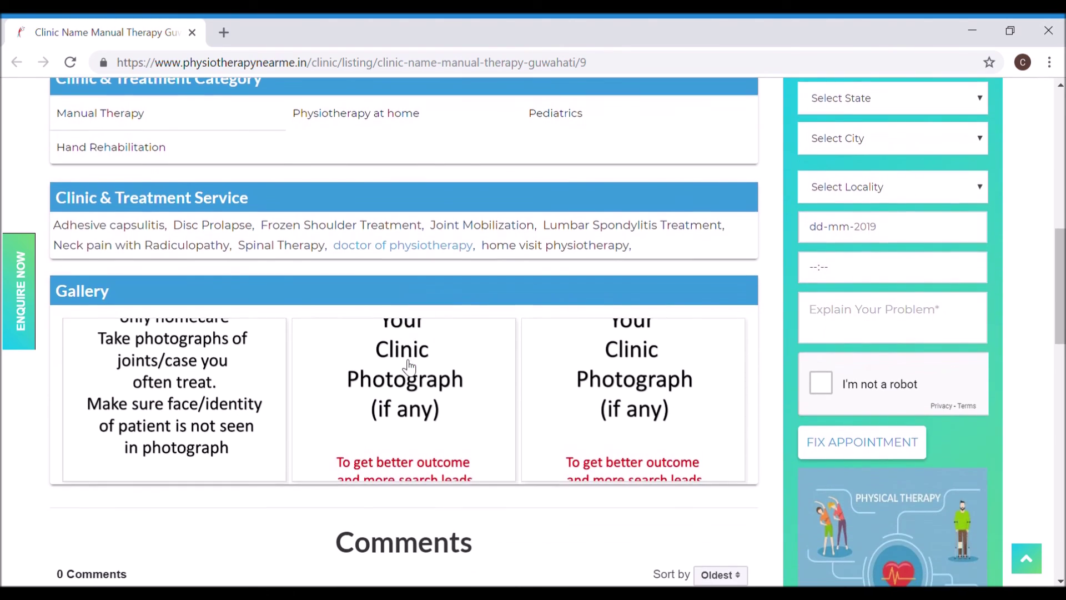
pyautogui.scroll(5, 409, 366)
pyautogui.scroll(6, 408, 367)
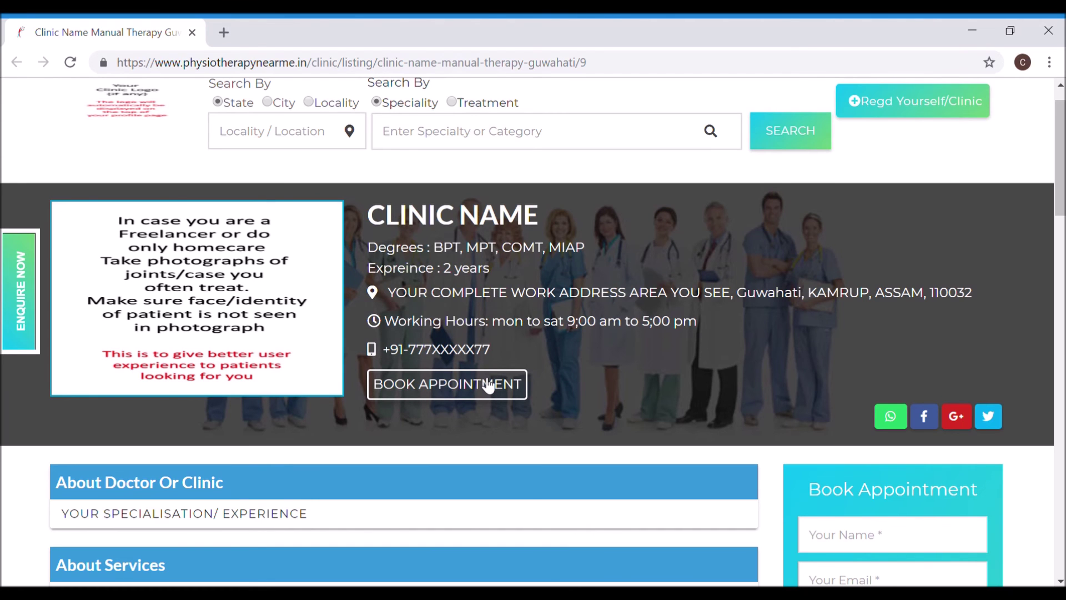
pyautogui.scroll(-1, 487, 383)
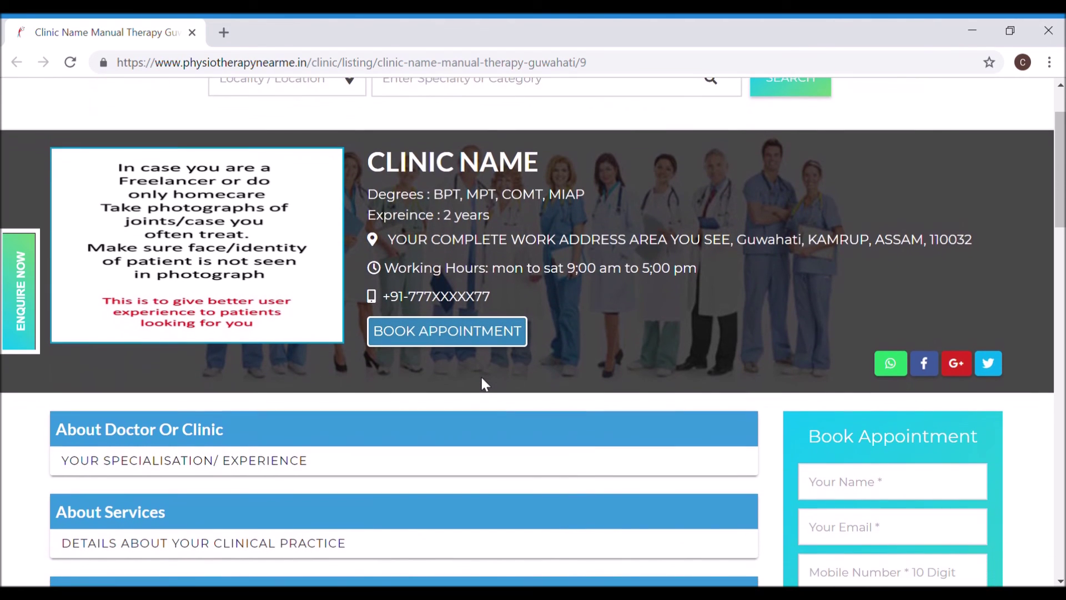
pyautogui.scroll(2, 483, 380)
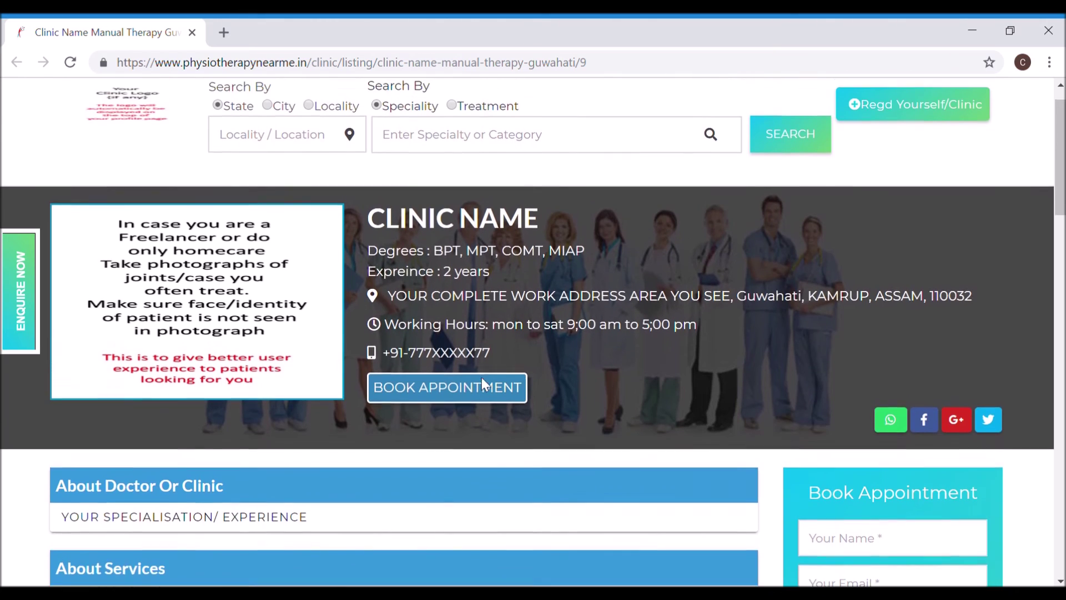